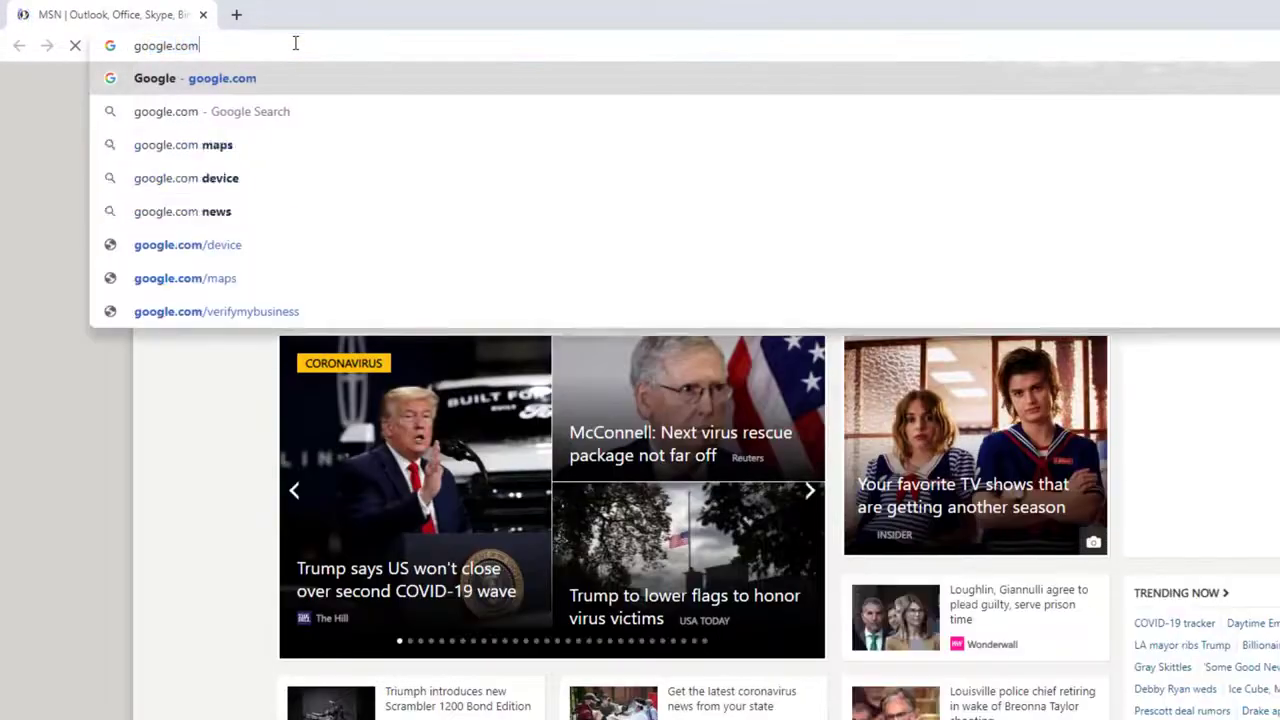
Open google.com and search for "opera browser".
{"action": "key", "text": "Return"}
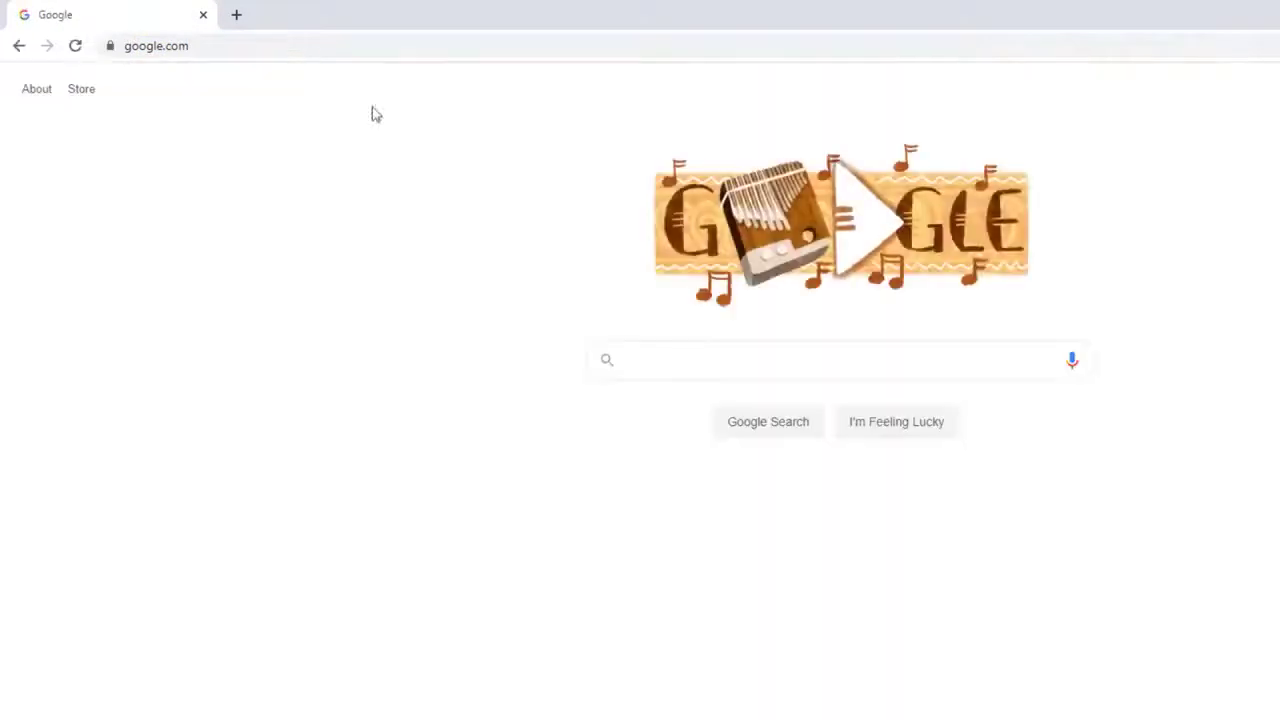
{"action": "left_click", "coordinate": [637, 358]}
{"action": "type", "text": "opera browser"}
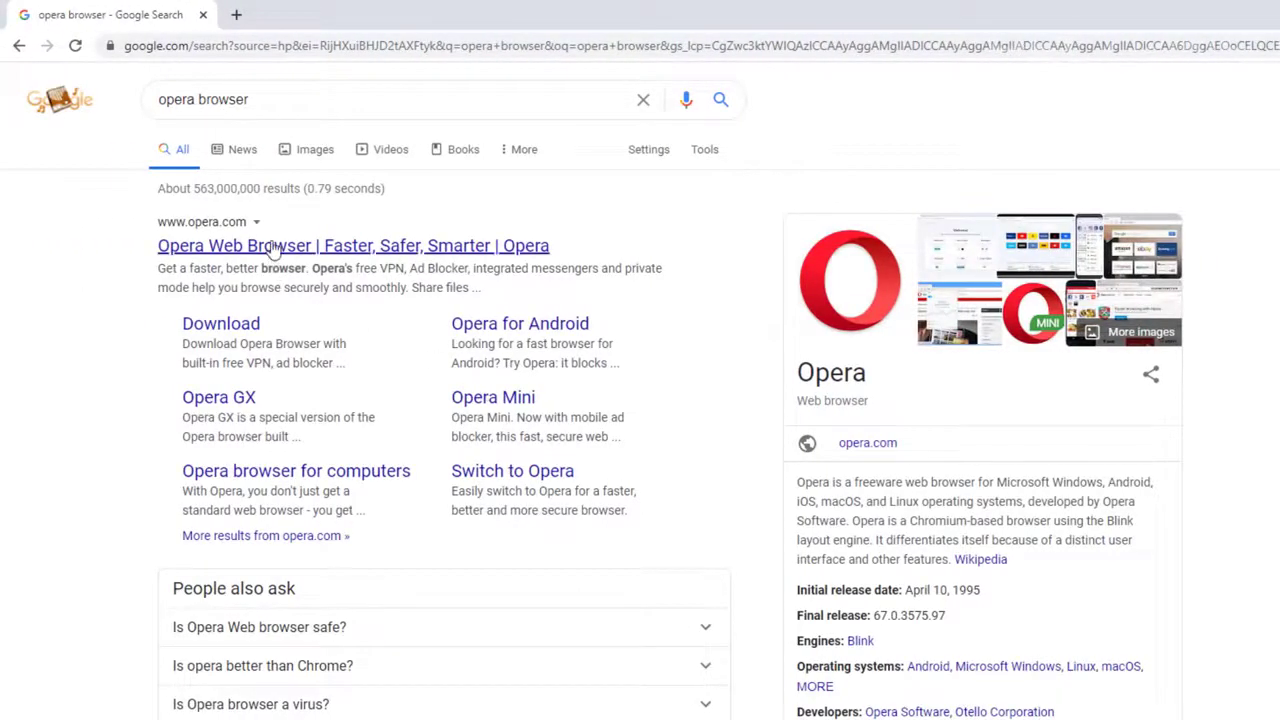
Go to opera.com and download the Opera browser for Windows.
{"action": "left_click", "coordinate": [286, 46]}
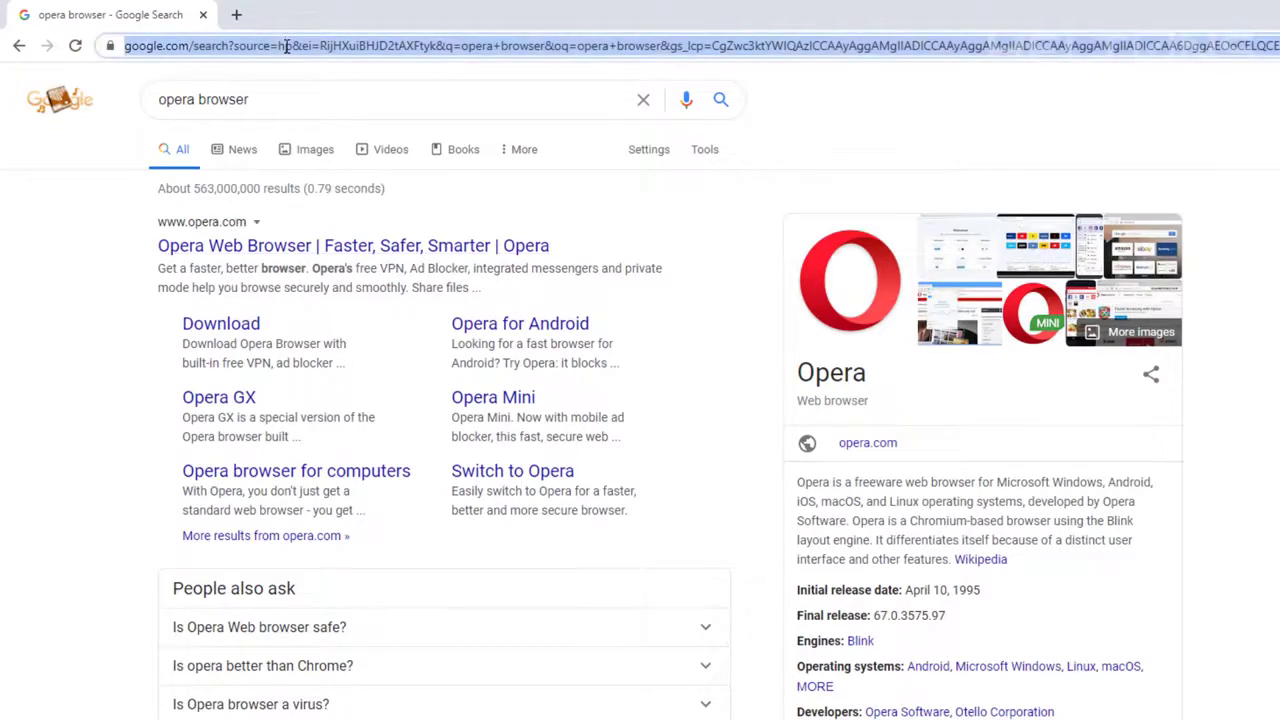
{"action": "type", "text": "opera.com"}
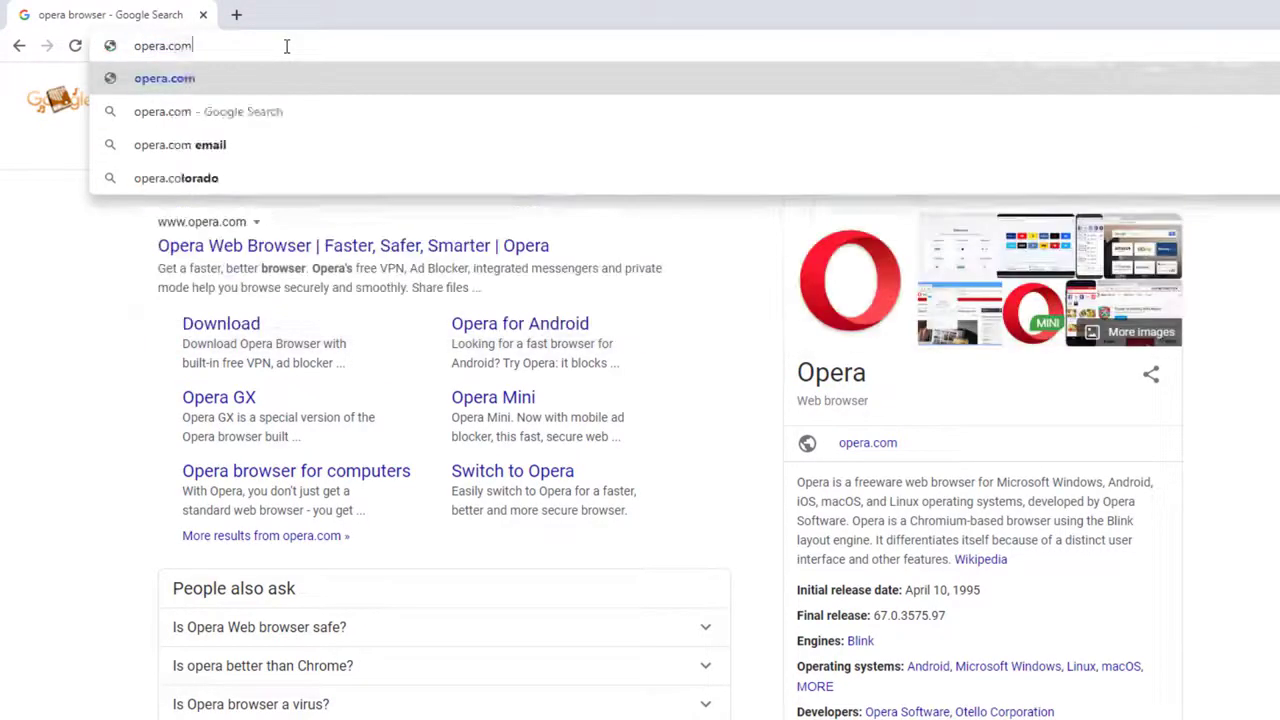
{"action": "key", "text": "Return"}
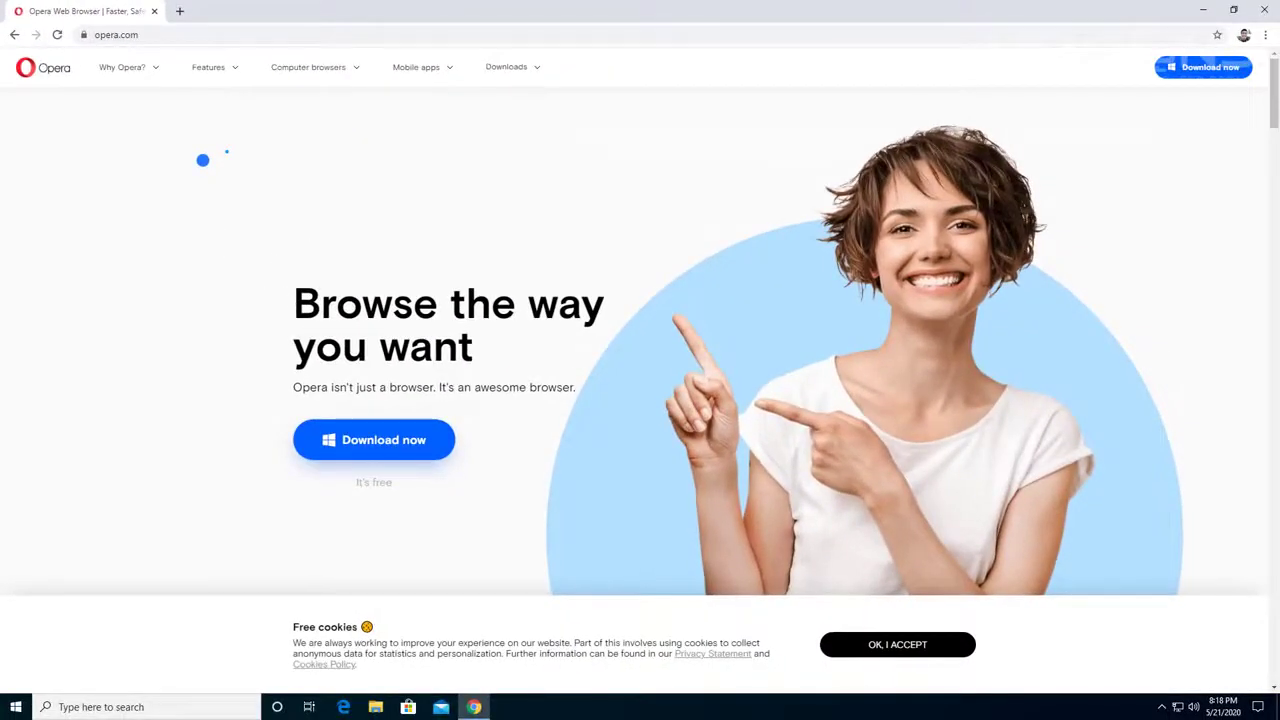
{"action": "left_click", "coordinate": [374, 446]}
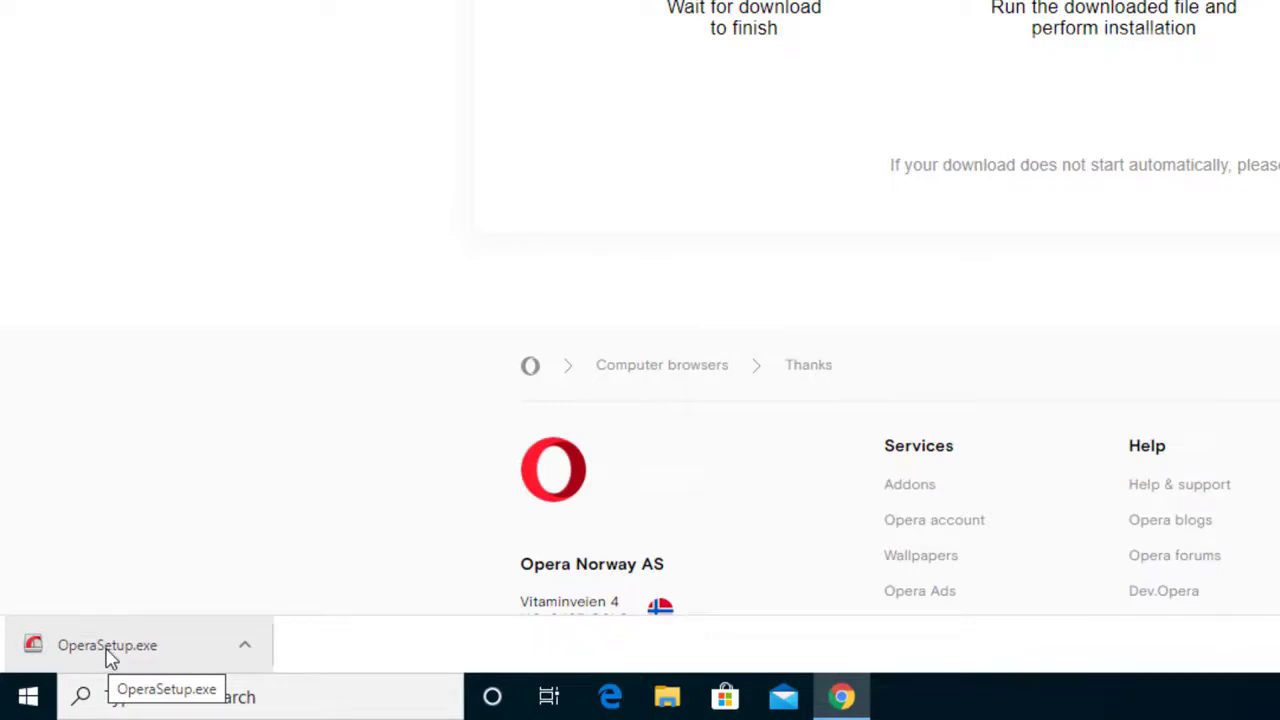
Run the downloaded OperaSetup.exe installer.
{"action": "left_click", "coordinate": [106, 652]}
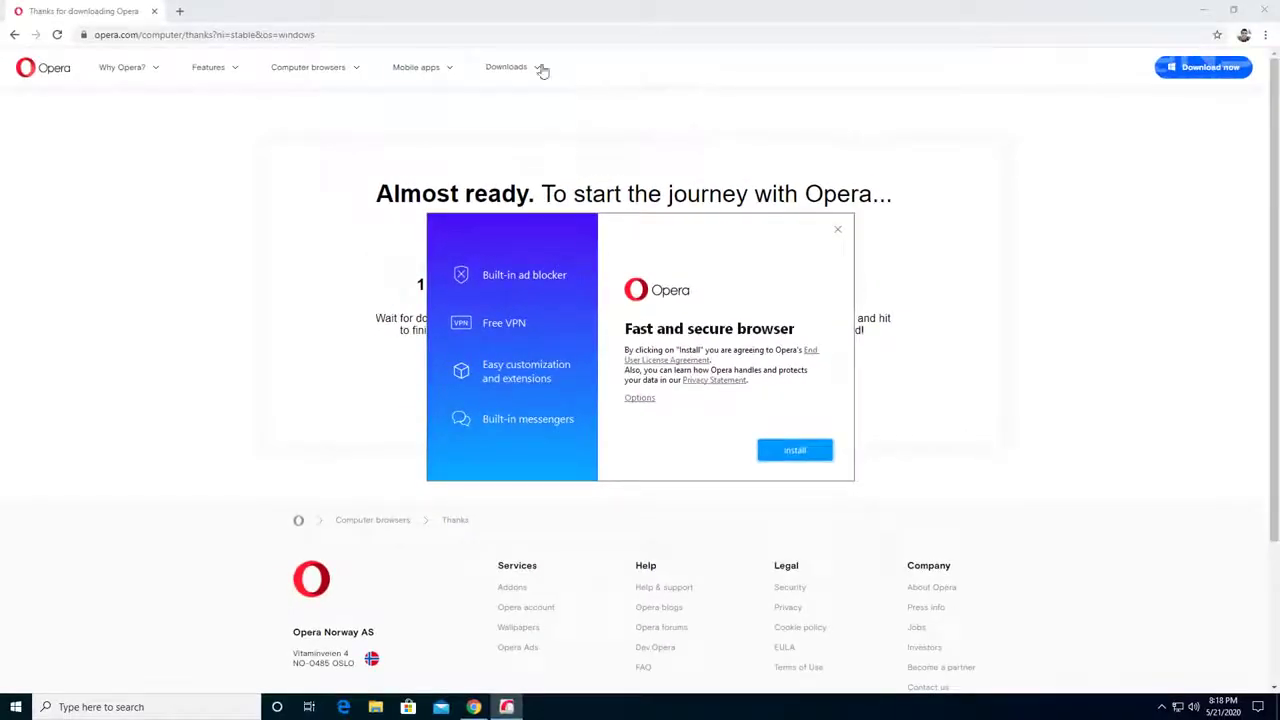
{"action": "mouse_move", "coordinate": [519, 69]}
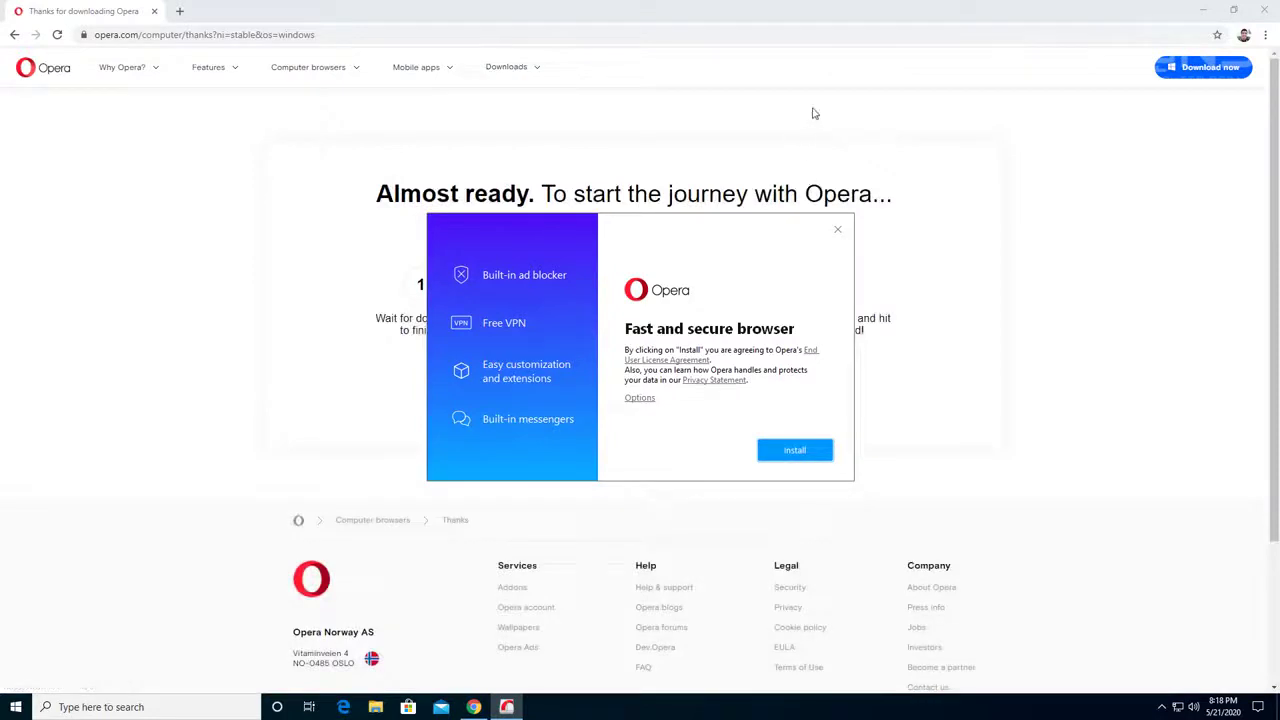
{"action": "left_click", "coordinate": [814, 114]}
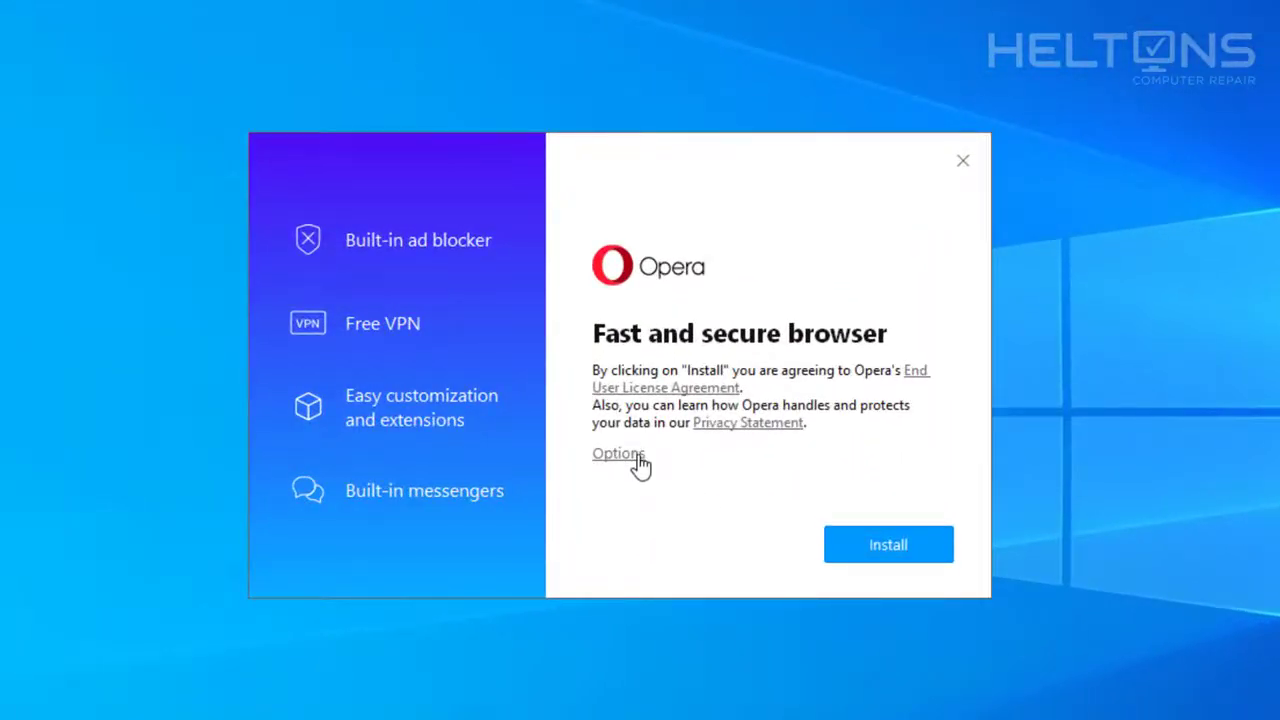
In the installer options, disable making Opera the default browser and sending feature usage information.
{"action": "left_click", "coordinate": [638, 458]}
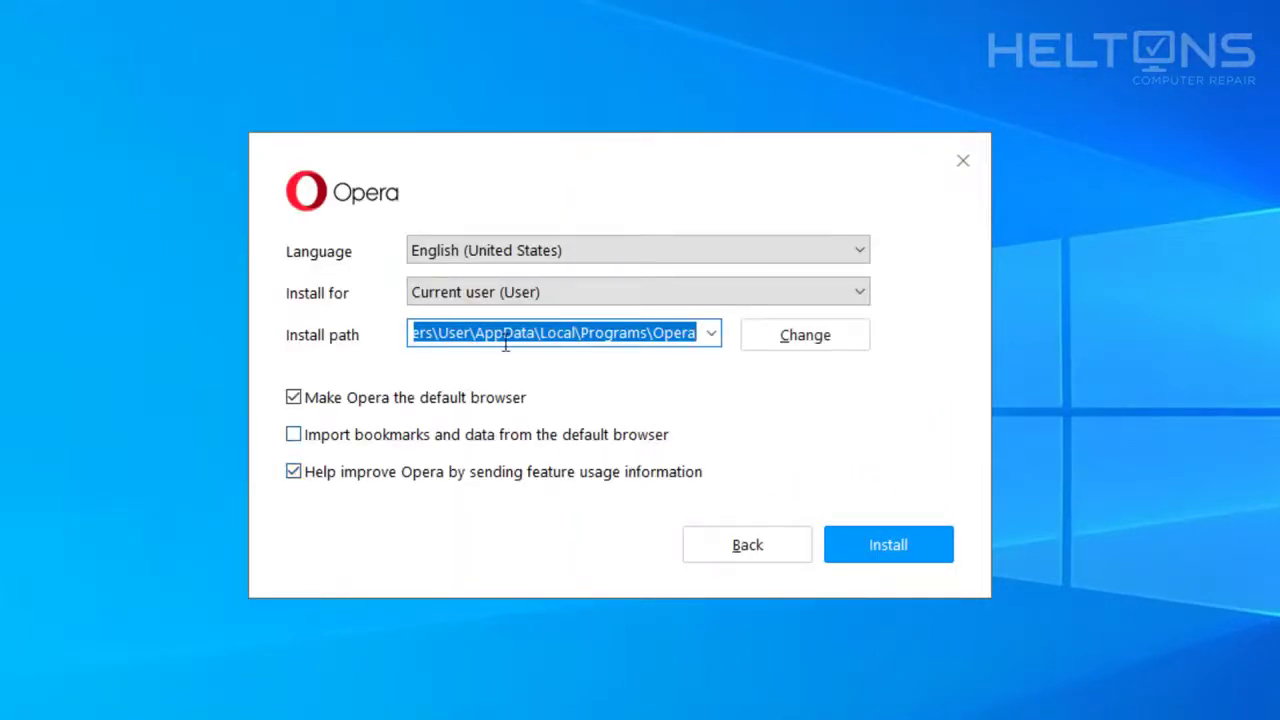
{"action": "left_click", "coordinate": [413, 410]}
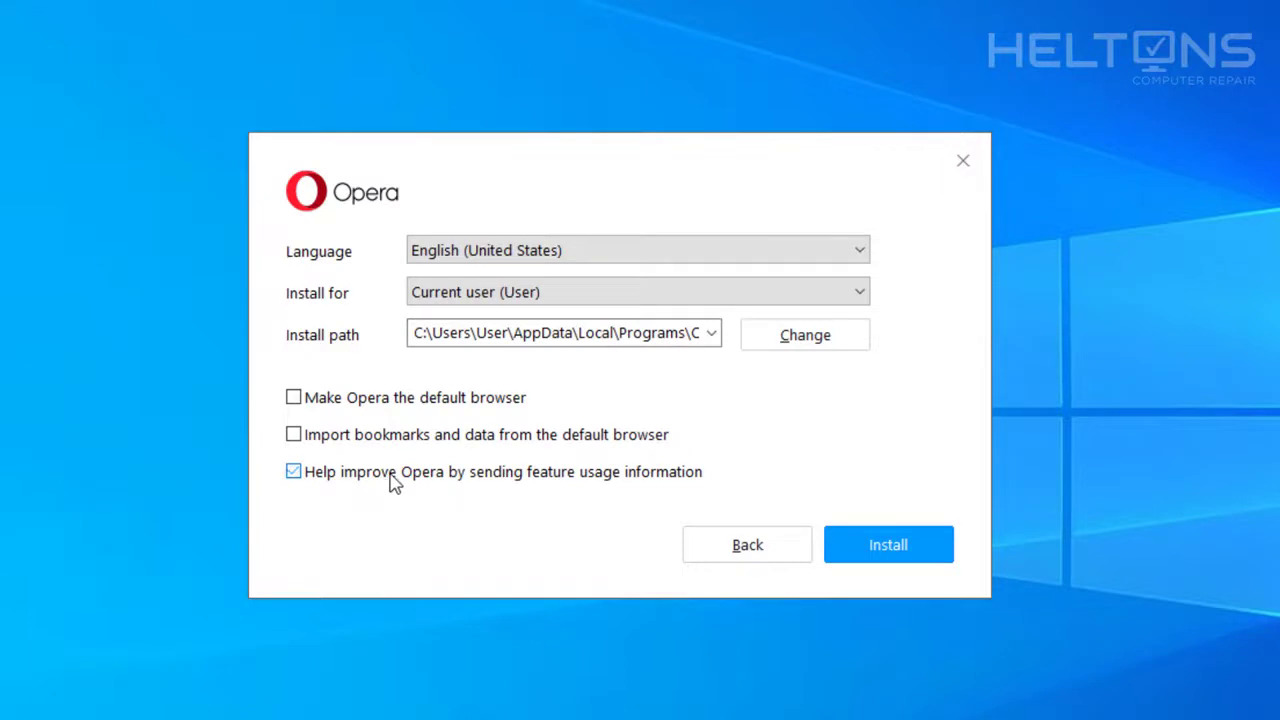
{"action": "left_click", "coordinate": [740, 550]}
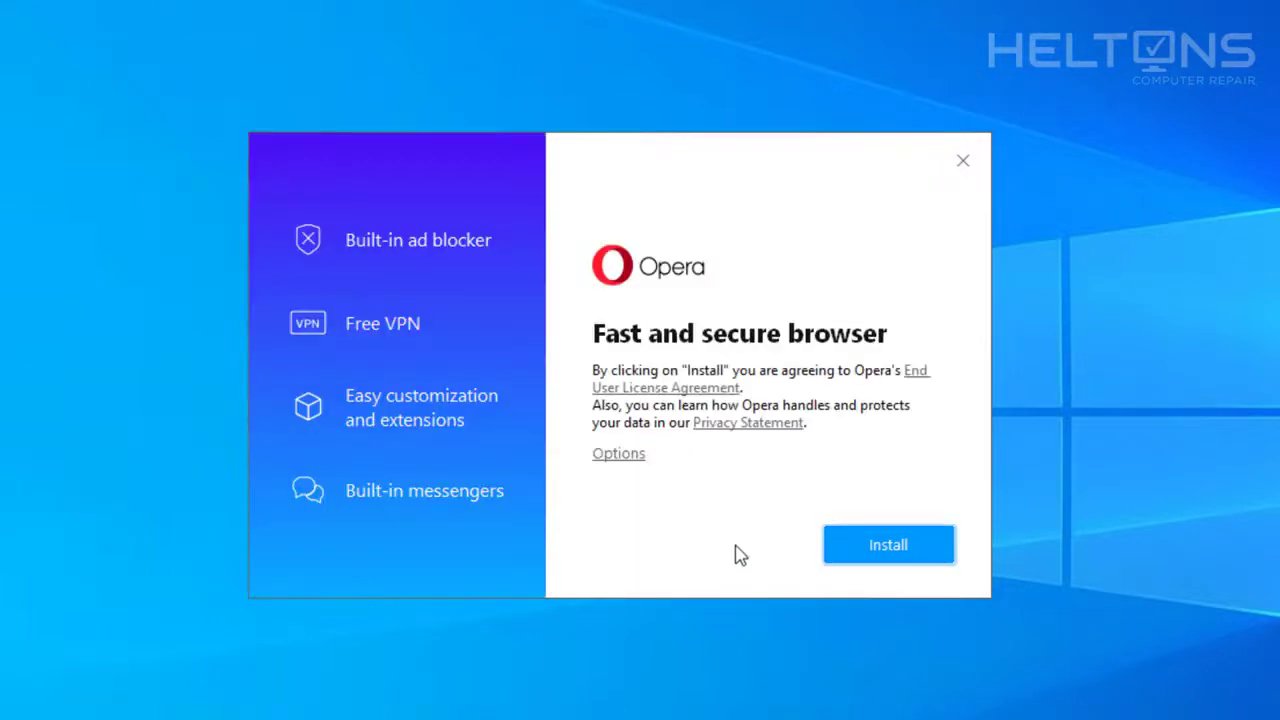
{"action": "left_click", "coordinate": [620, 455]}
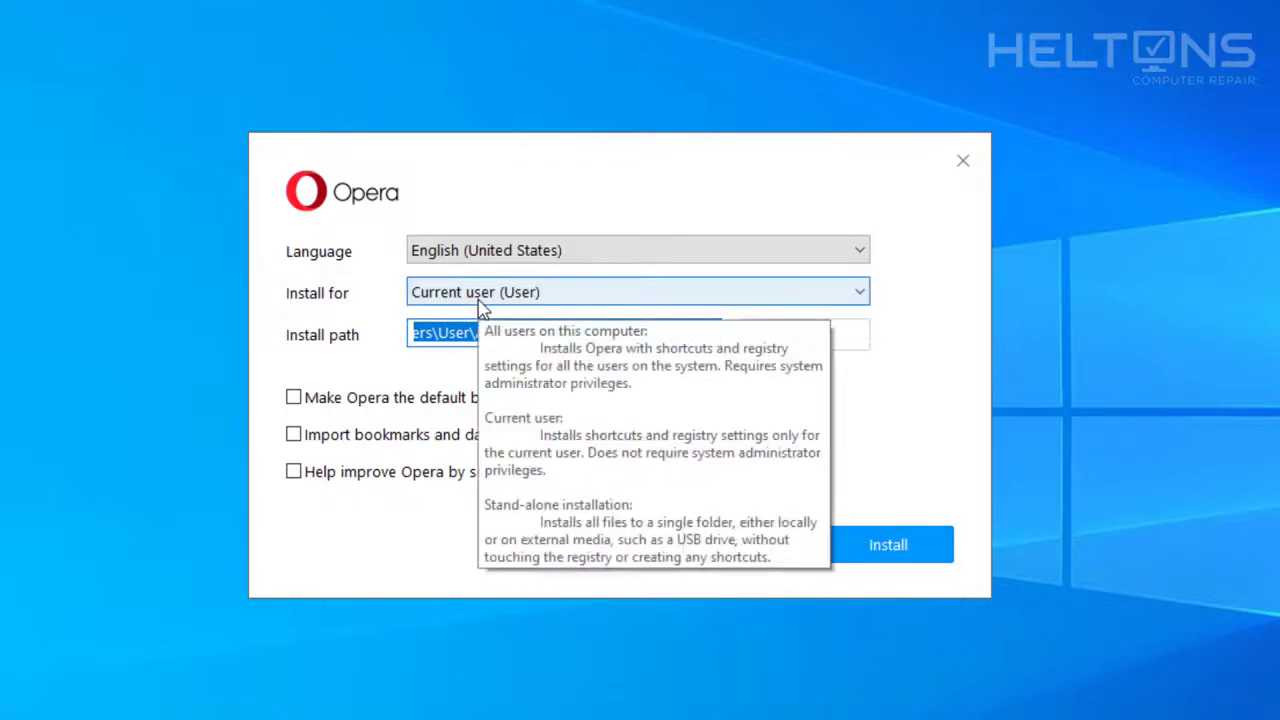
Choose Current user (User) as the install target and start installing Opera.
{"action": "left_click", "coordinate": [522, 300]}
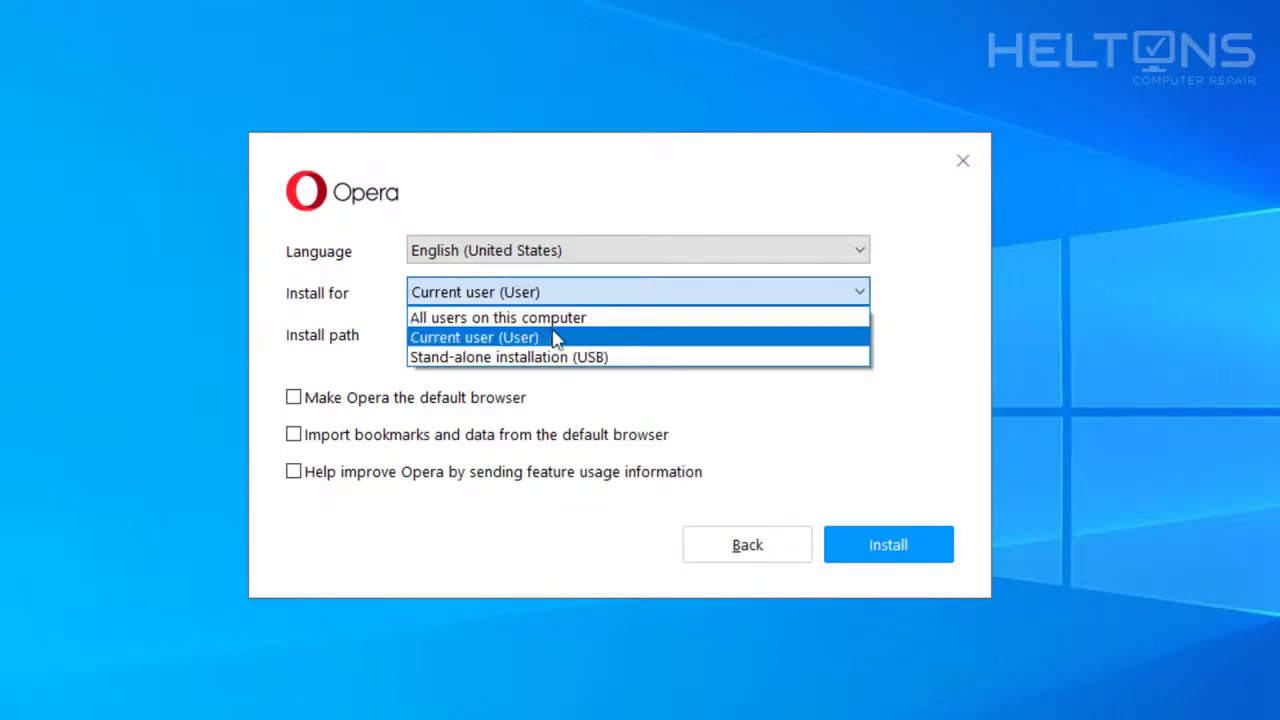
{"action": "left_click", "coordinate": [557, 339]}
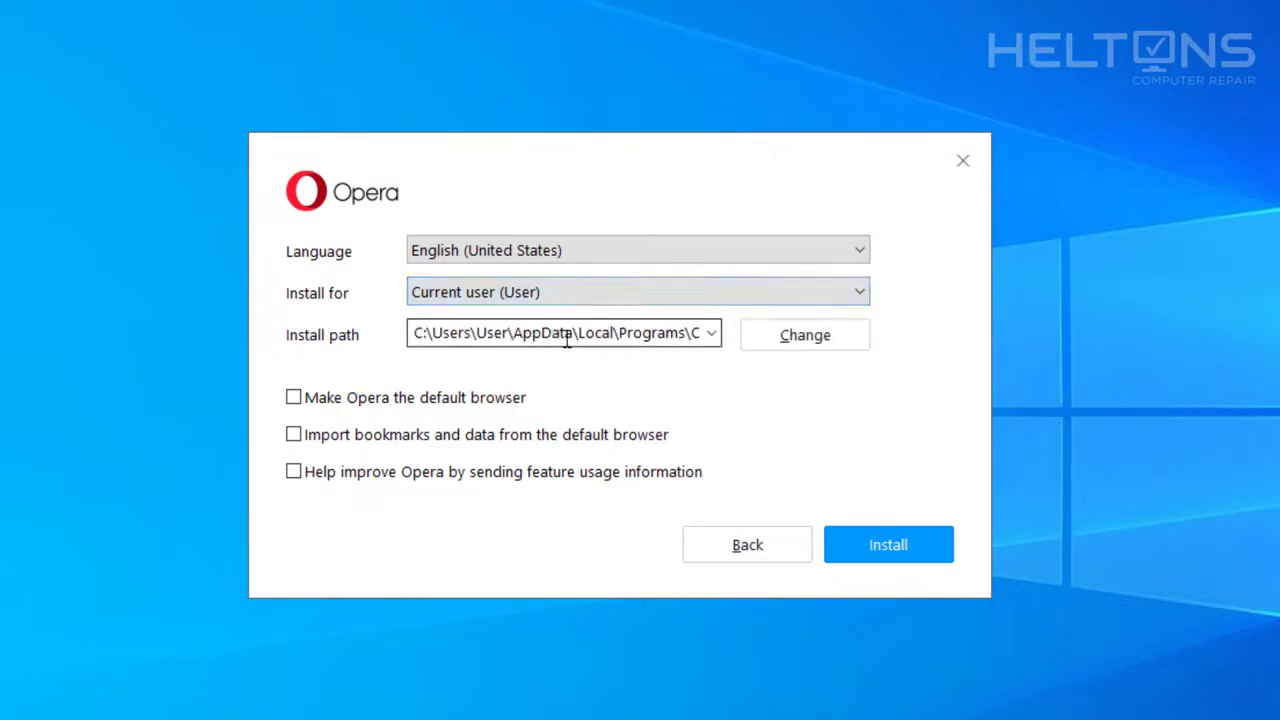
{"action": "left_click", "coordinate": [890, 545]}
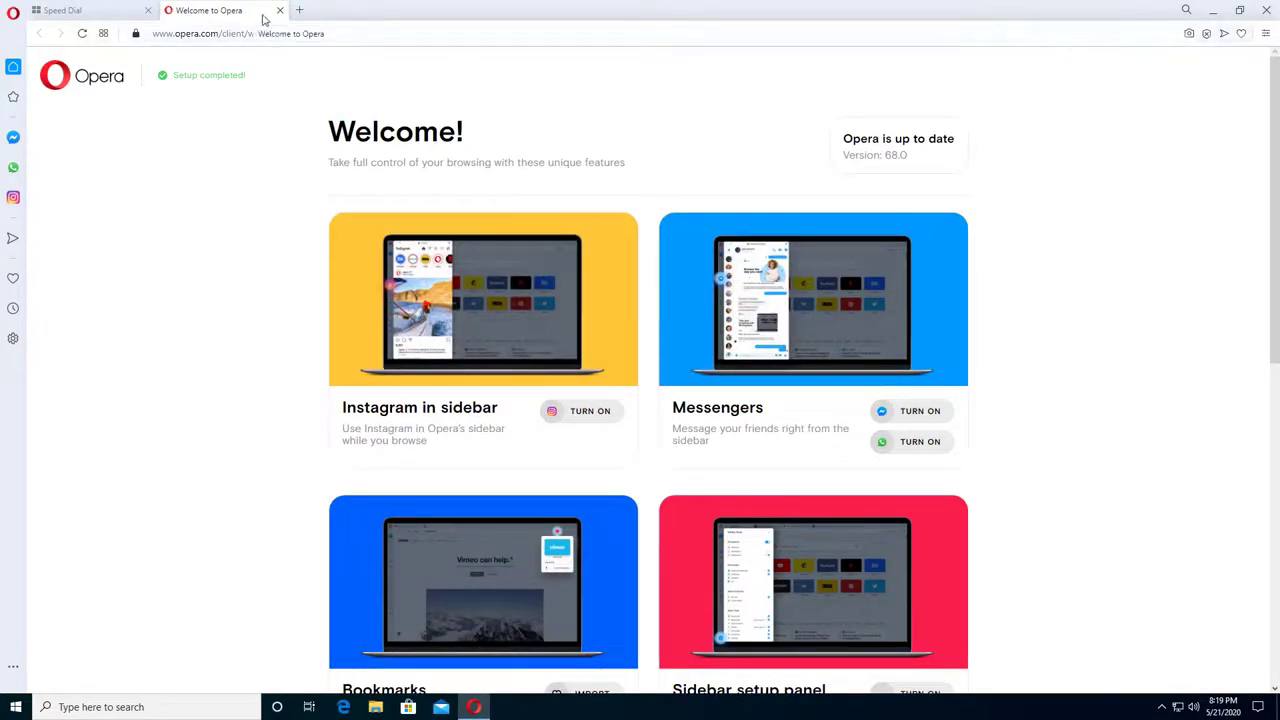
Choose the light theme and enable the Ad blocker on the Opera welcome page.
{"action": "scroll", "coordinate": [286, 133], "scroll_direction": "down", "scroll_amount": 2}
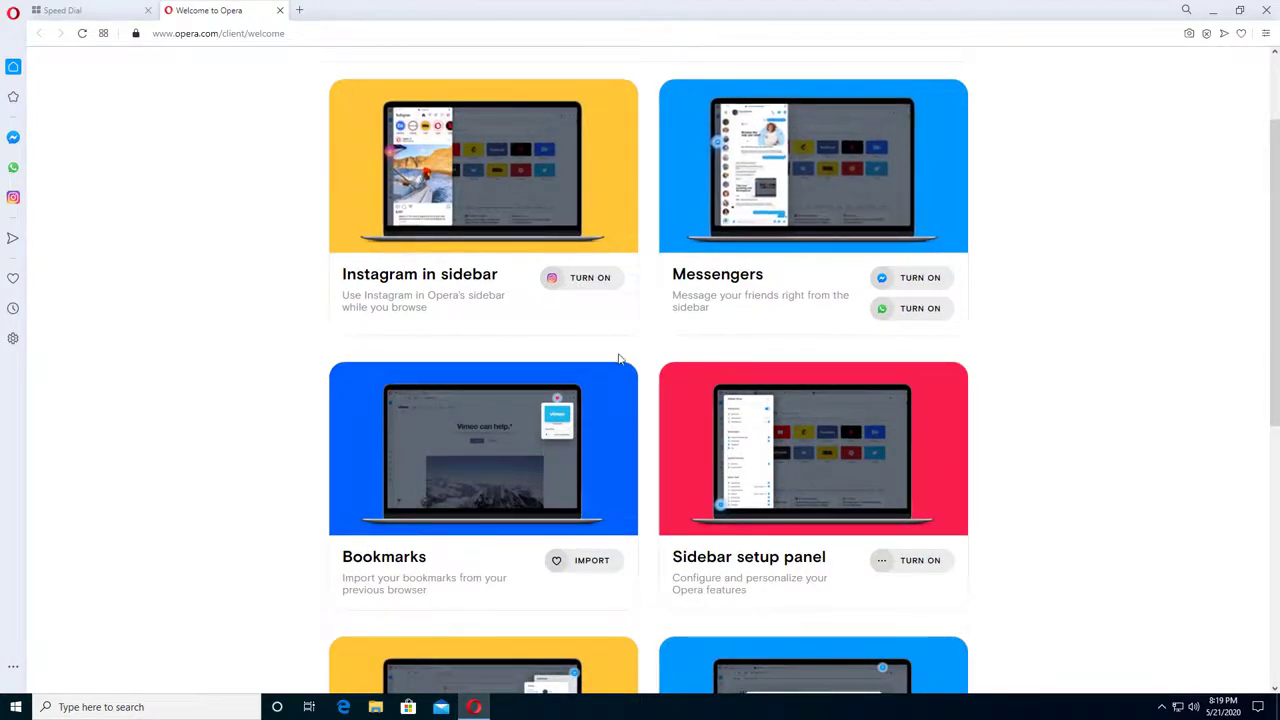
{"action": "scroll", "coordinate": [619, 359], "scroll_direction": "down", "scroll_amount": 4}
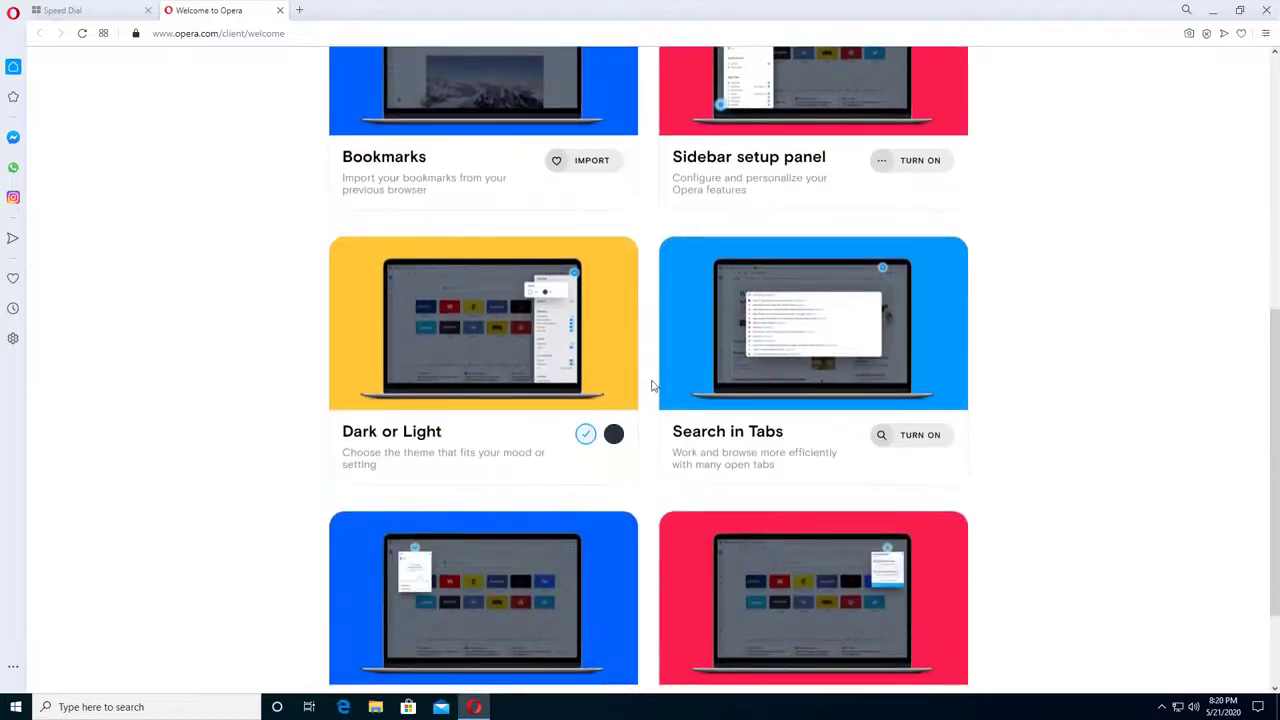
{"action": "scroll", "coordinate": [590, 400], "scroll_direction": "down", "scroll_amount": 1}
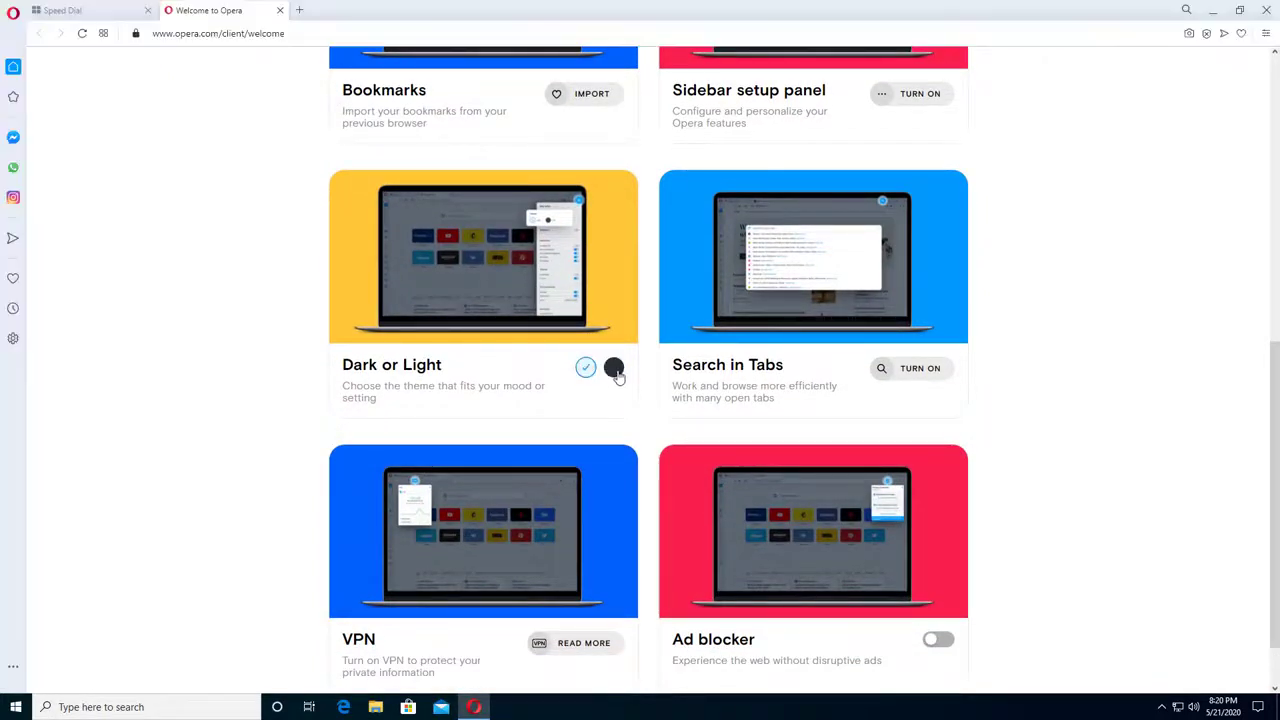
{"action": "left_click", "coordinate": [590, 372]}
{"action": "scroll", "coordinate": [760, 480], "scroll_direction": "down", "scroll_amount": 1}
{"action": "left_click", "coordinate": [938, 567]}
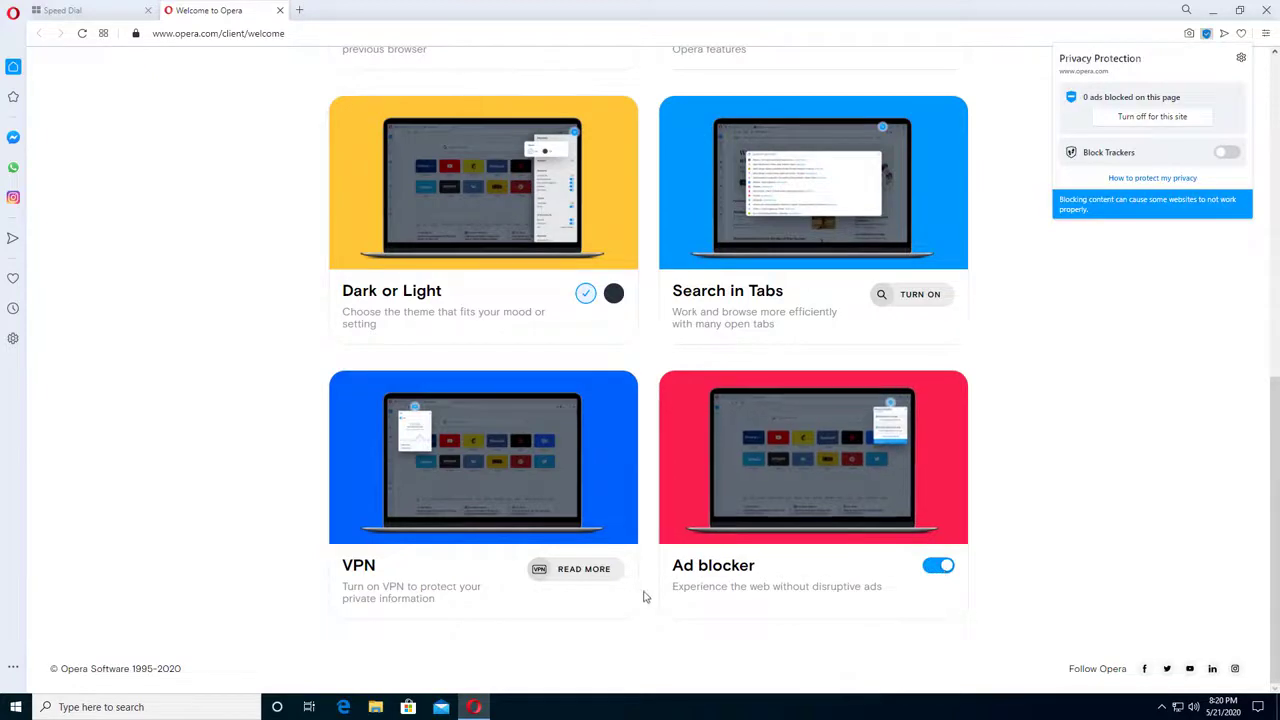
Check the sources available for importing bookmarks and settings, cancel the import and close the Settings page.
{"action": "scroll", "coordinate": [680, 576], "scroll_direction": "up", "scroll_amount": 2}
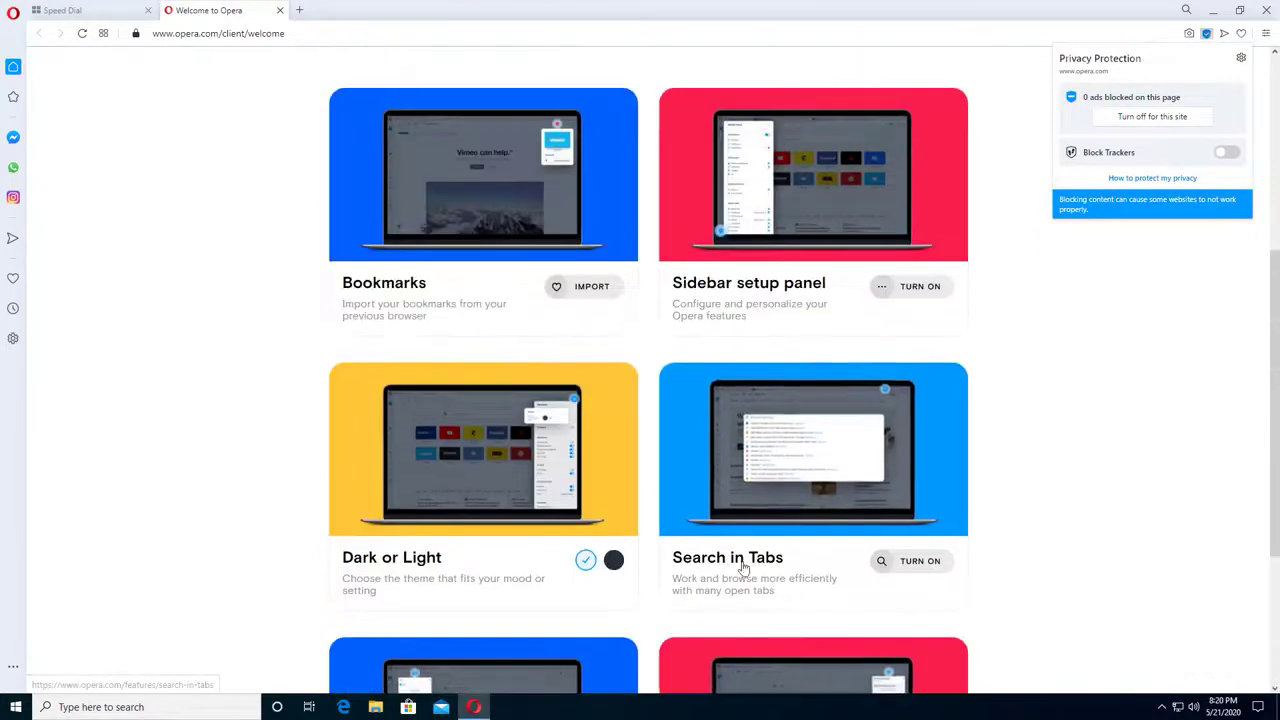
{"action": "left_click", "coordinate": [881, 564]}
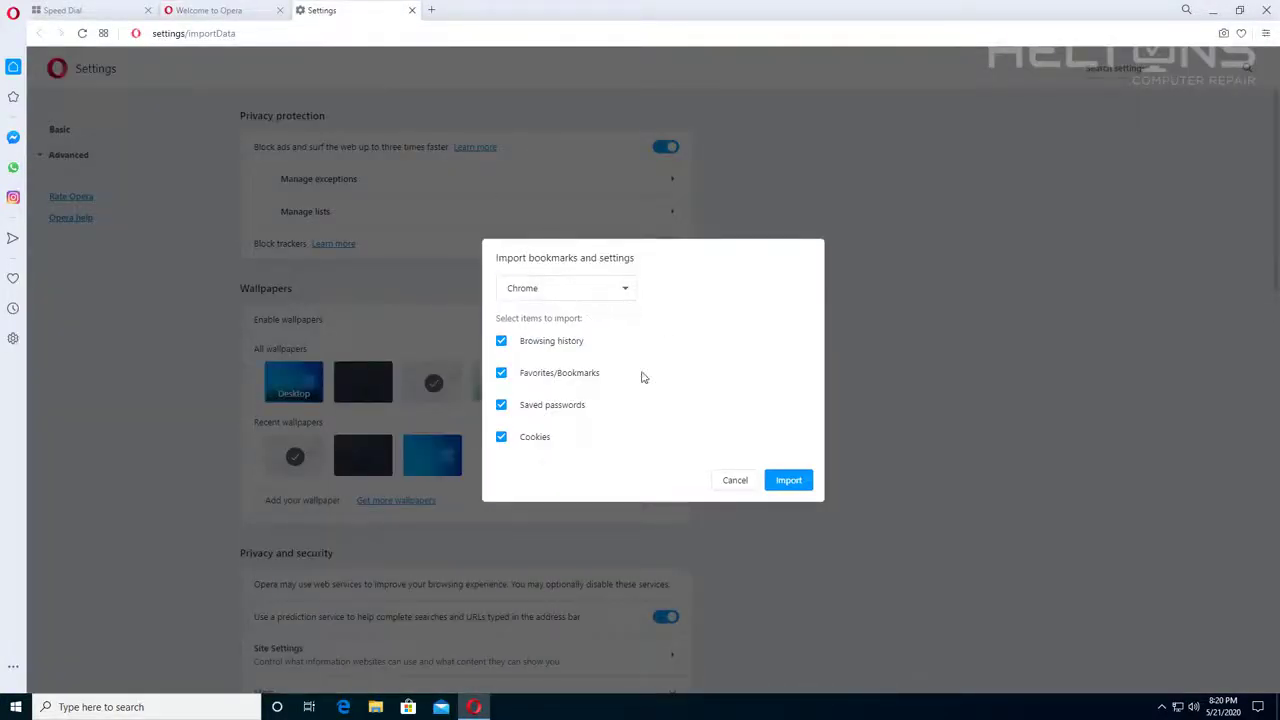
{"action": "left_click", "coordinate": [626, 290]}
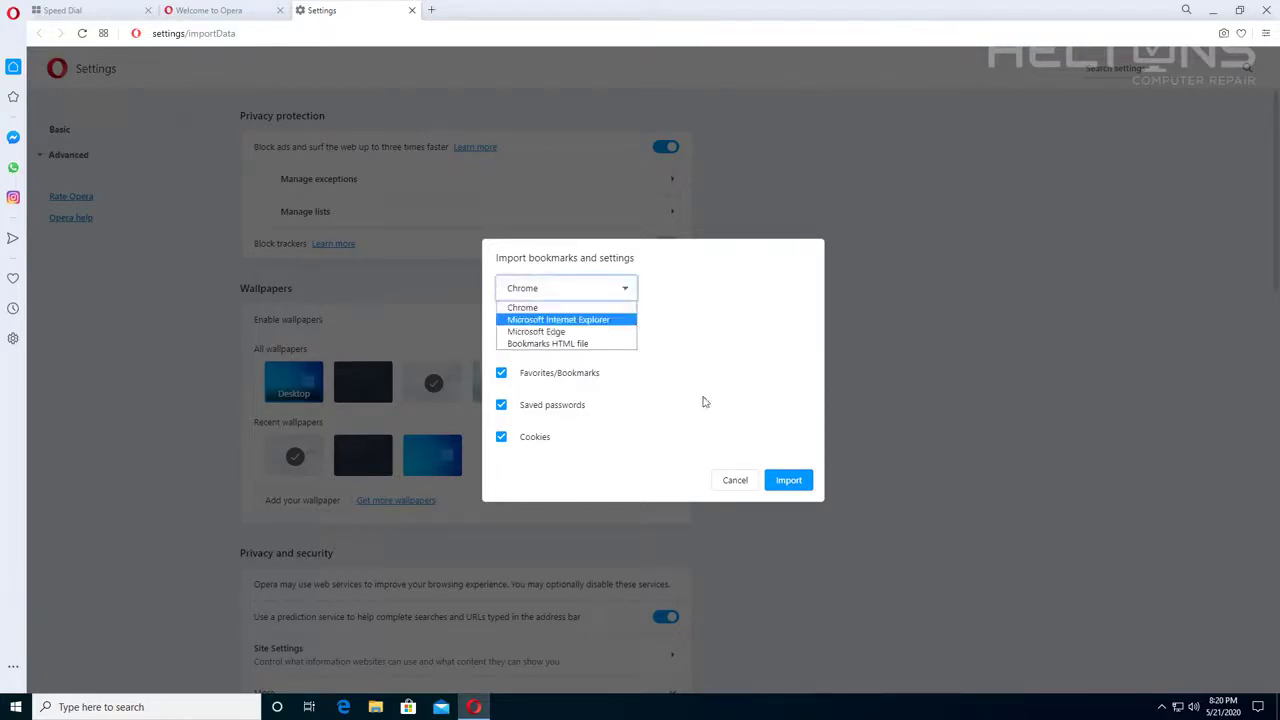
{"action": "left_click", "coordinate": [737, 481]}
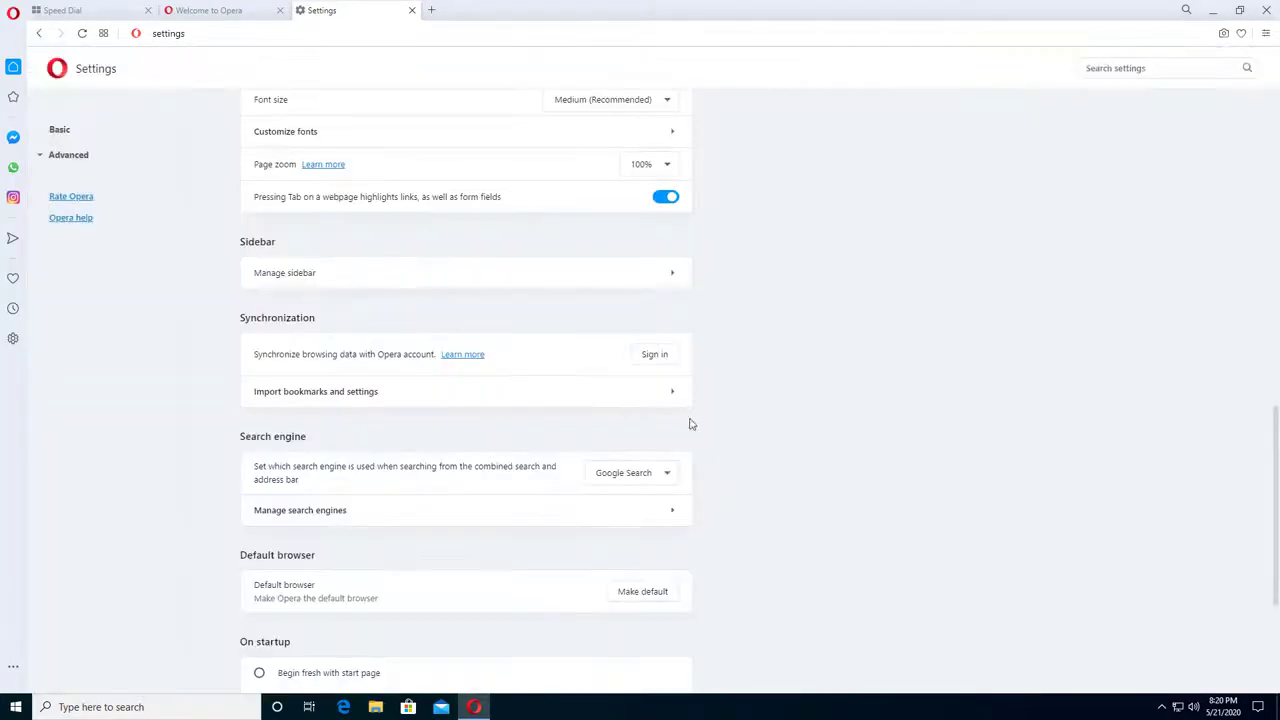
{"action": "left_click", "coordinate": [411, 10]}
Enable Instagram in the sidebar from the welcome page, choose Log out in its options and dismiss its panel.
{"action": "scroll", "coordinate": [637, 251], "scroll_direction": "up", "scroll_amount": 2}
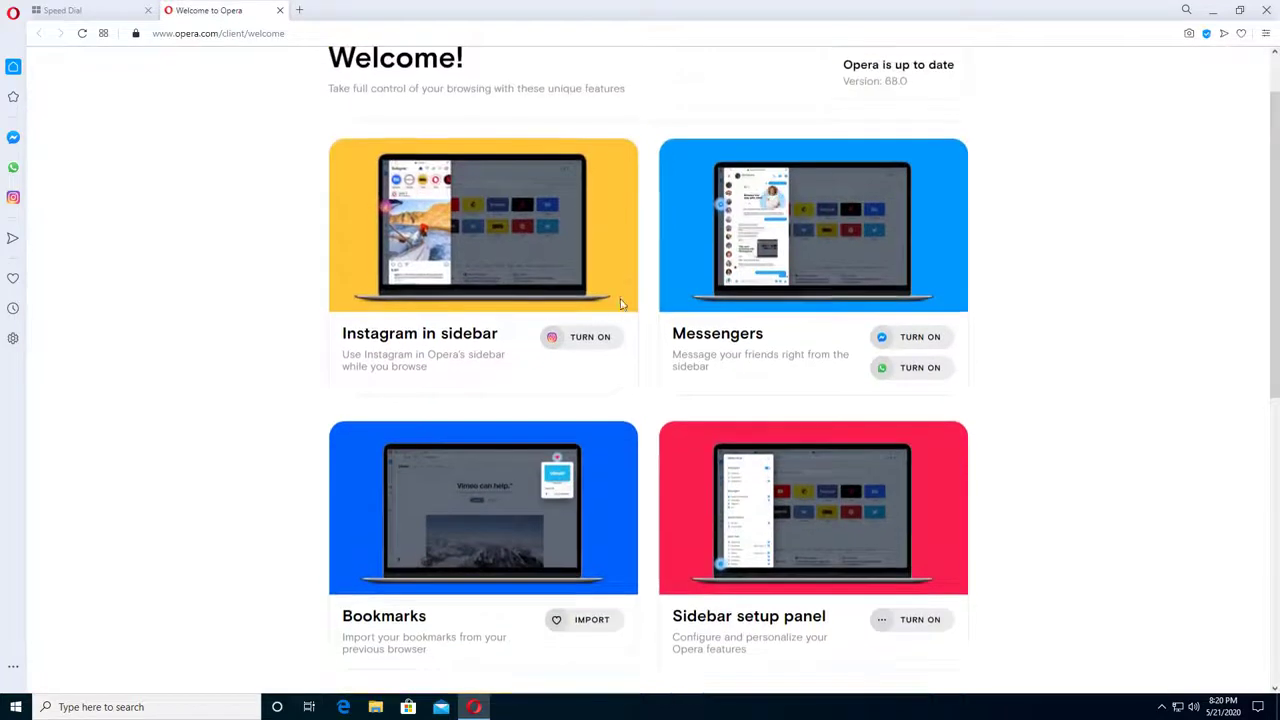
{"action": "left_click", "coordinate": [565, 342]}
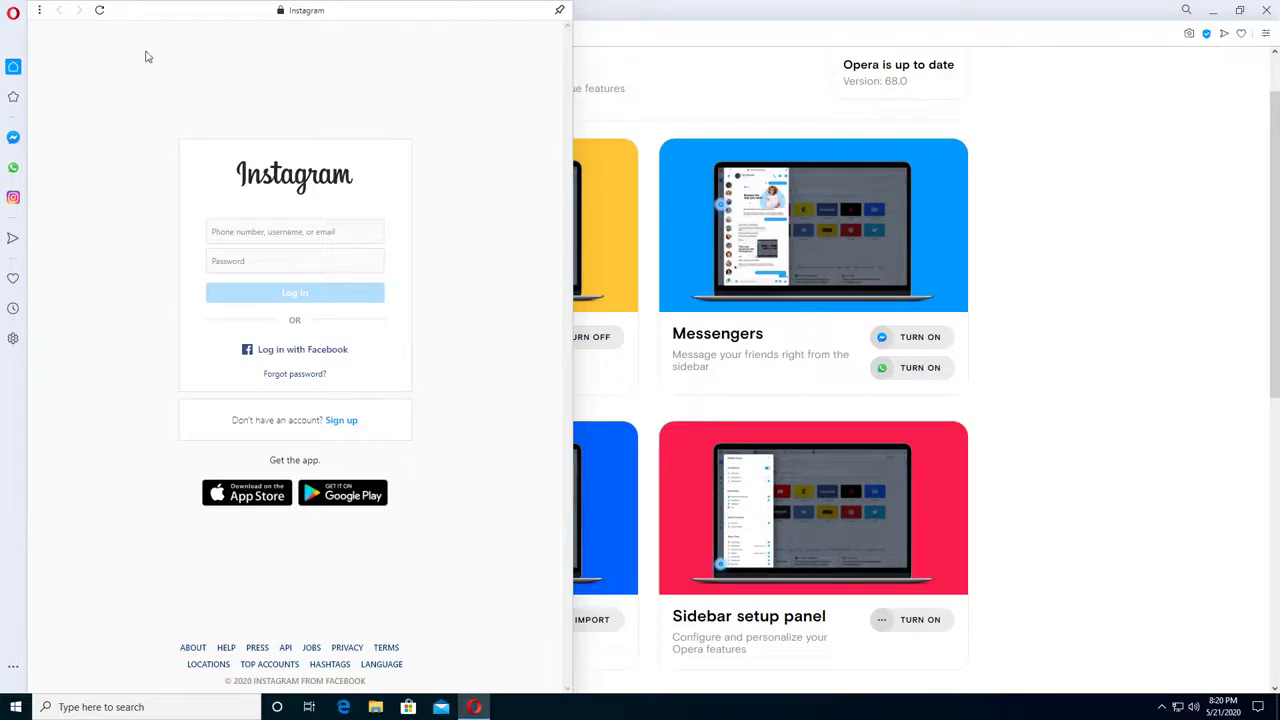
{"action": "left_click", "coordinate": [41, 10]}
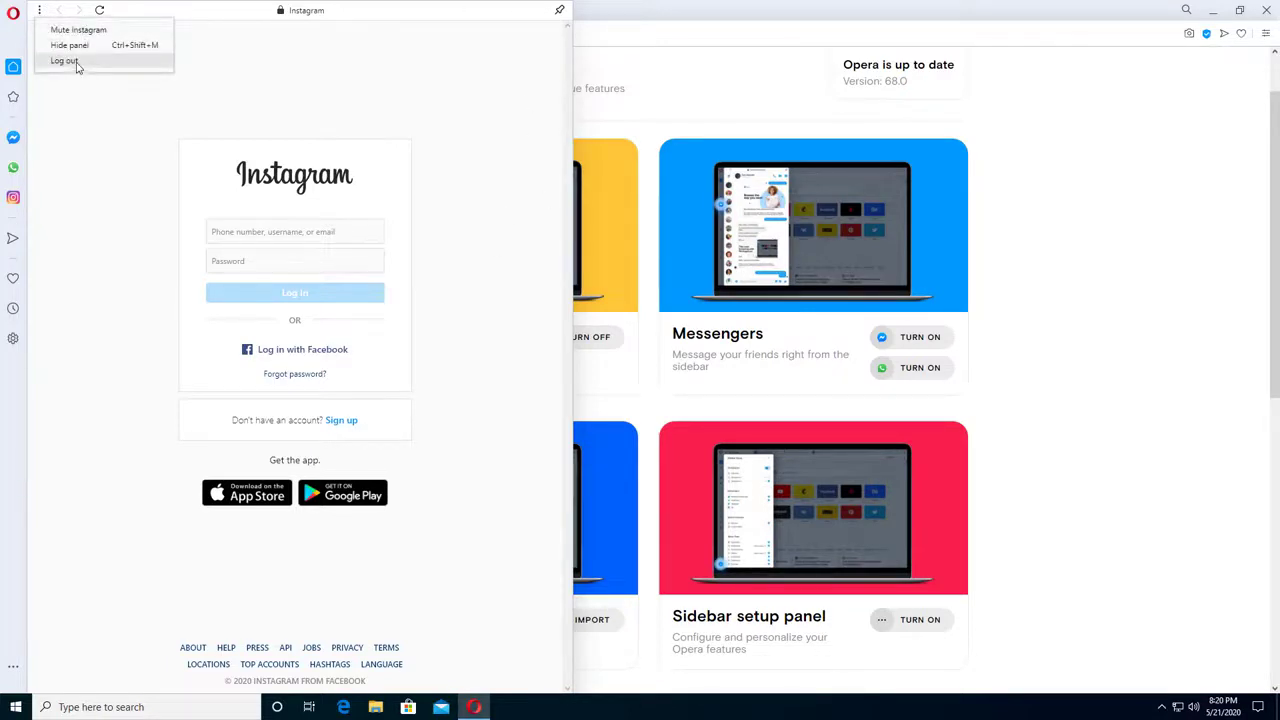
{"action": "left_click", "coordinate": [66, 61]}
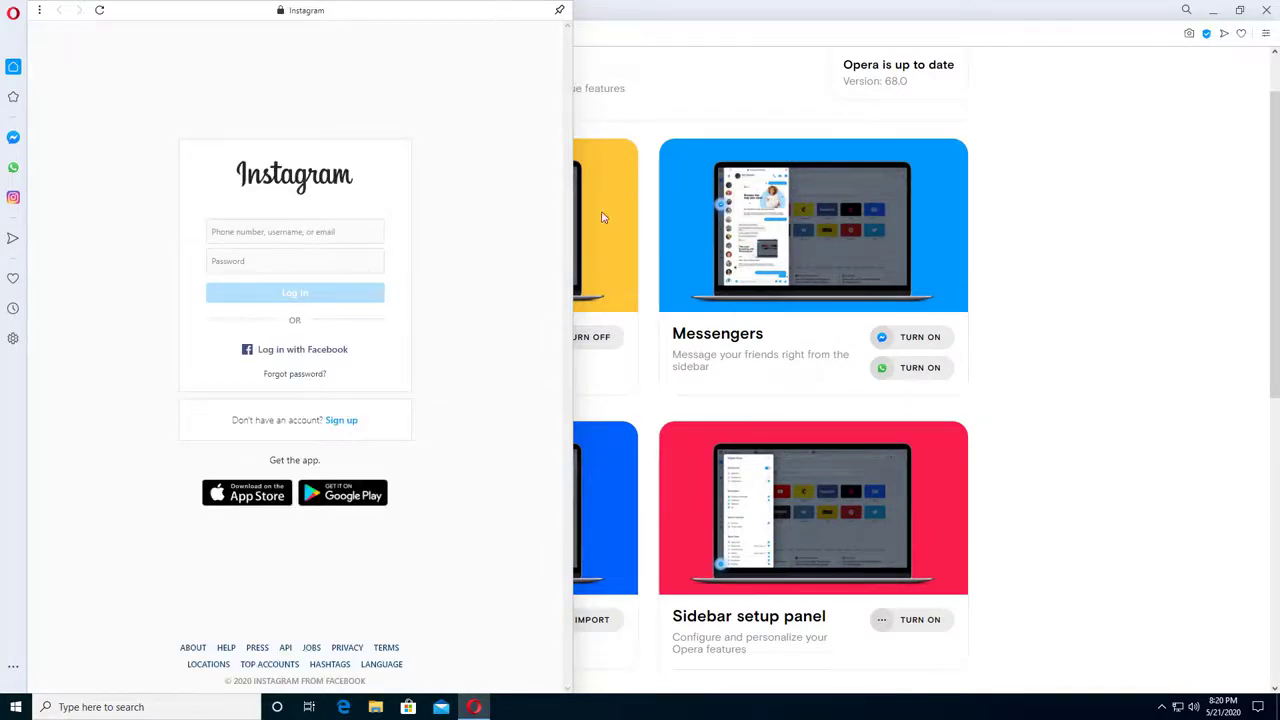
{"action": "left_click", "coordinate": [703, 106]}
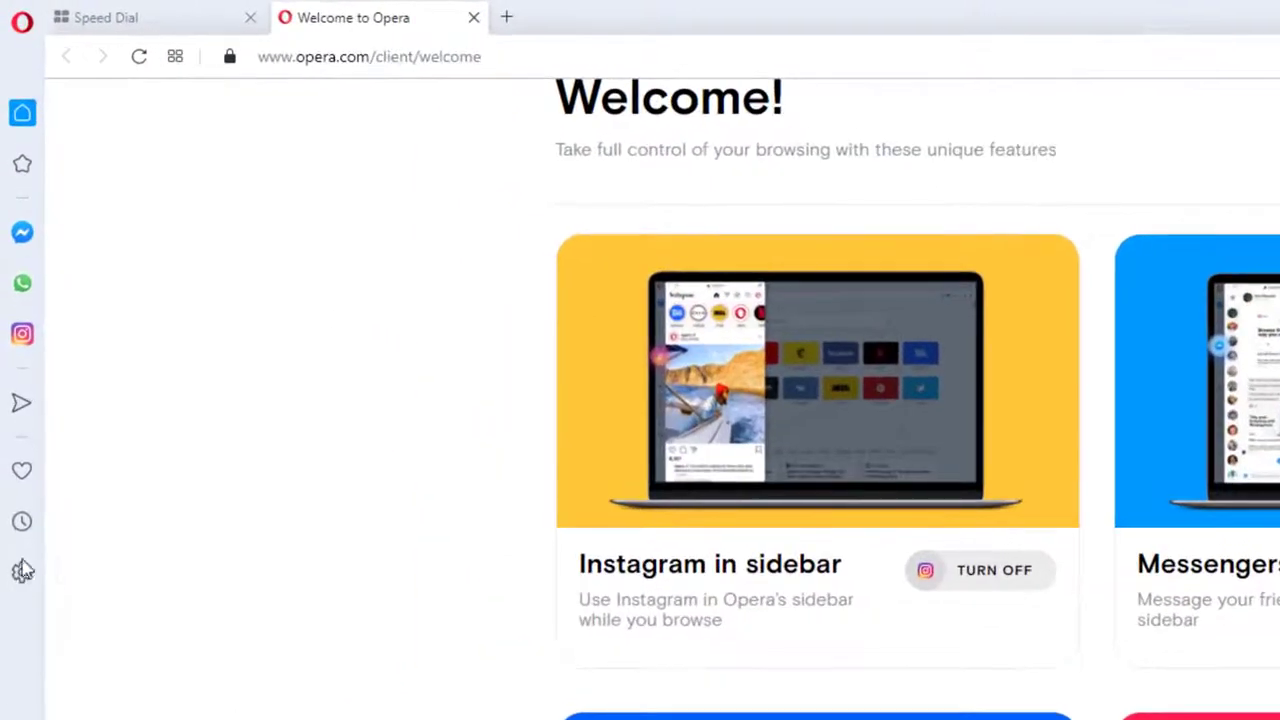
Close the Welcome to Opera page and search the web for "facebook" from Speed Dial.
{"action": "left_click", "coordinate": [470, 22]}
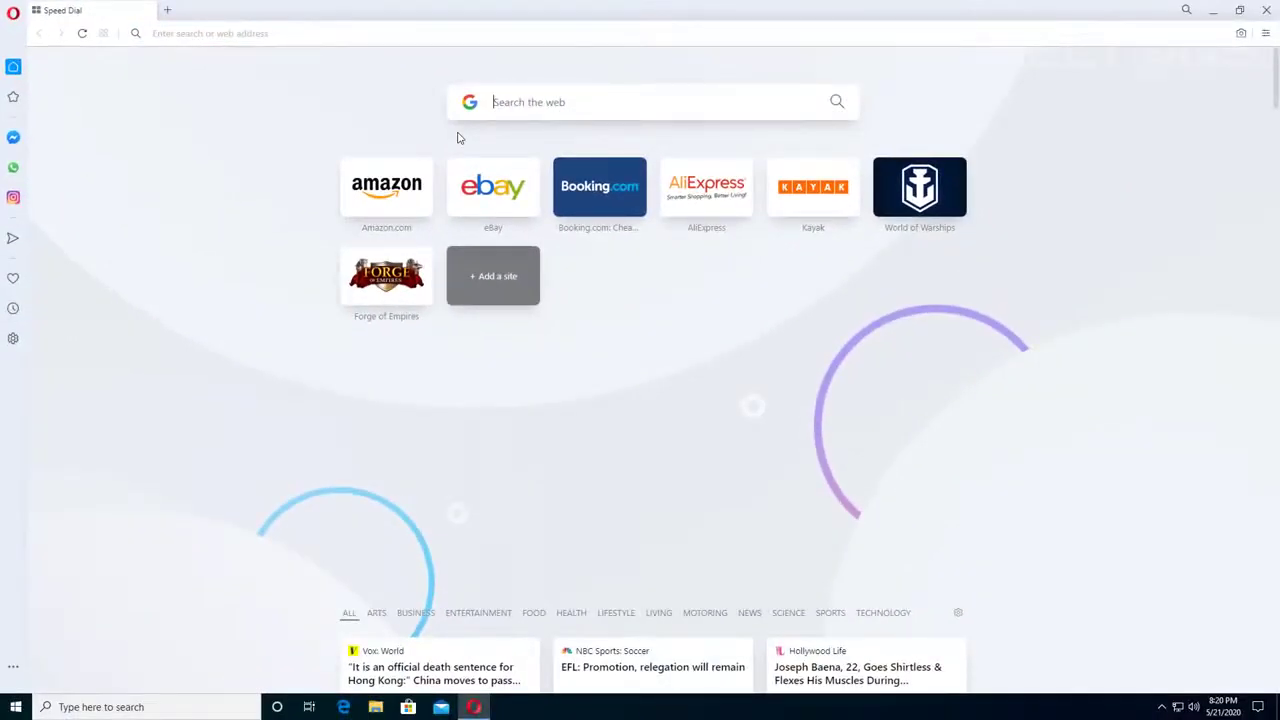
{"action": "type", "text": "facebook"}
{"action": "key", "text": "Return"}
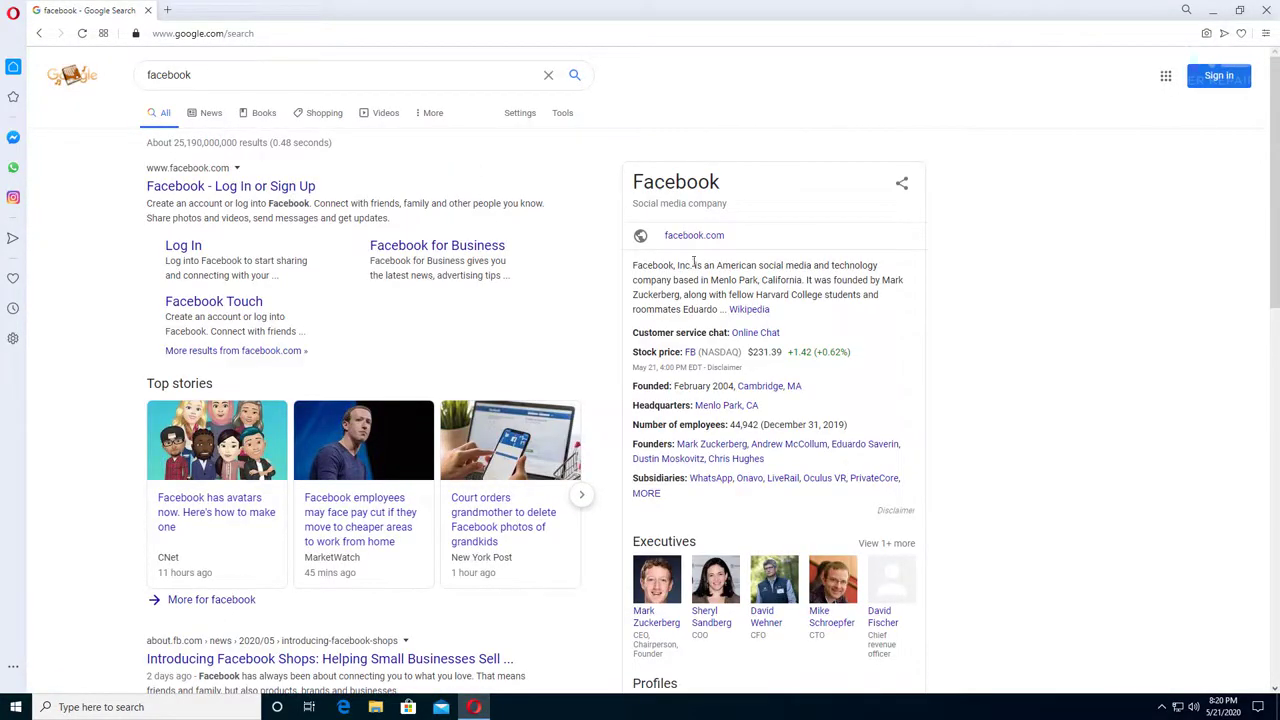
Switch the browser to the Dark theme in Easy setup.
{"action": "left_click", "coordinate": [1265, 33]}
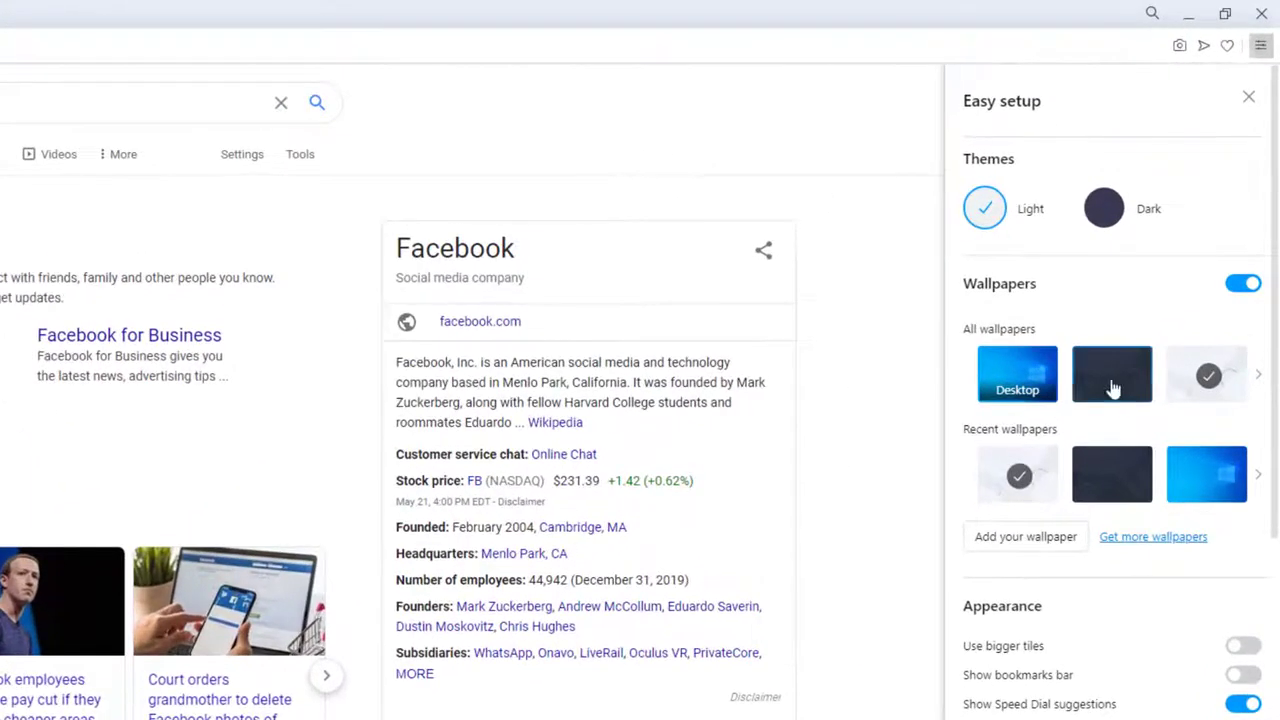
{"action": "left_click", "coordinate": [1108, 210]}
Turn off Block ads in Easy setup, switch to the Light theme and dismiss the setup options.
{"action": "scroll", "coordinate": [1075, 474], "scroll_direction": "down", "scroll_amount": 5}
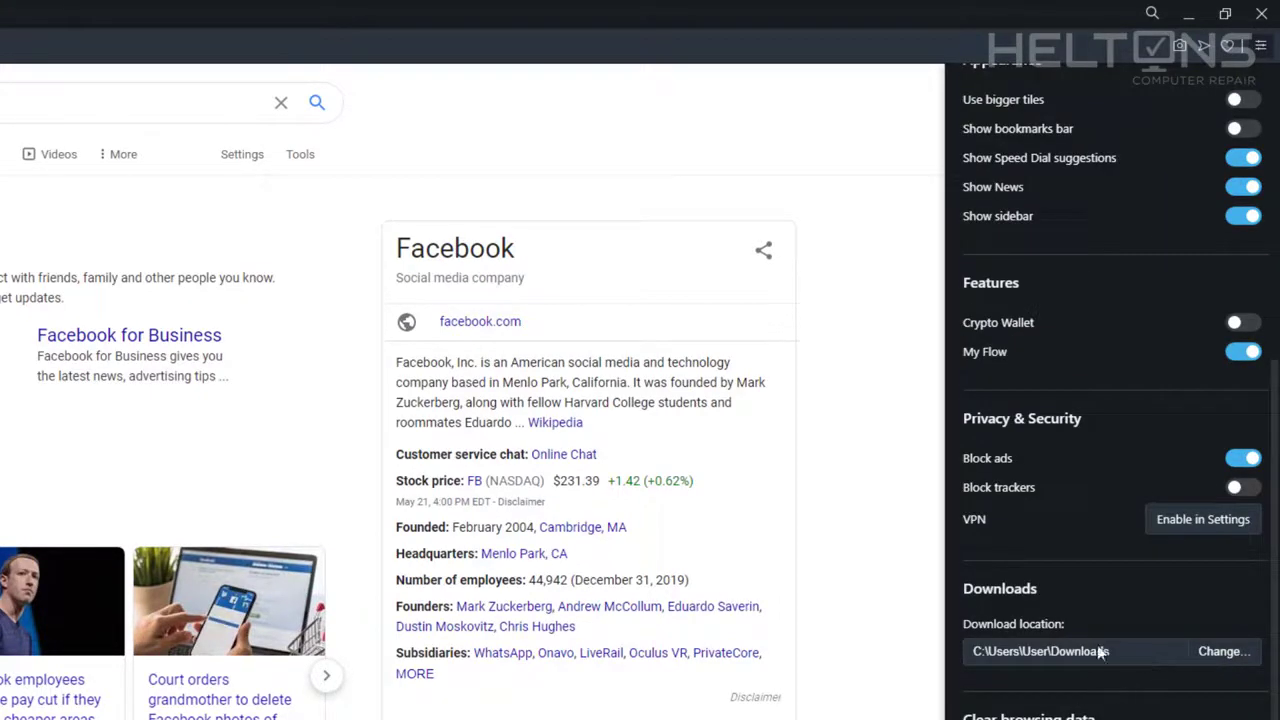
{"action": "left_click", "coordinate": [1243, 458]}
{"action": "scroll", "coordinate": [1167, 558], "scroll_direction": "up", "scroll_amount": 5}
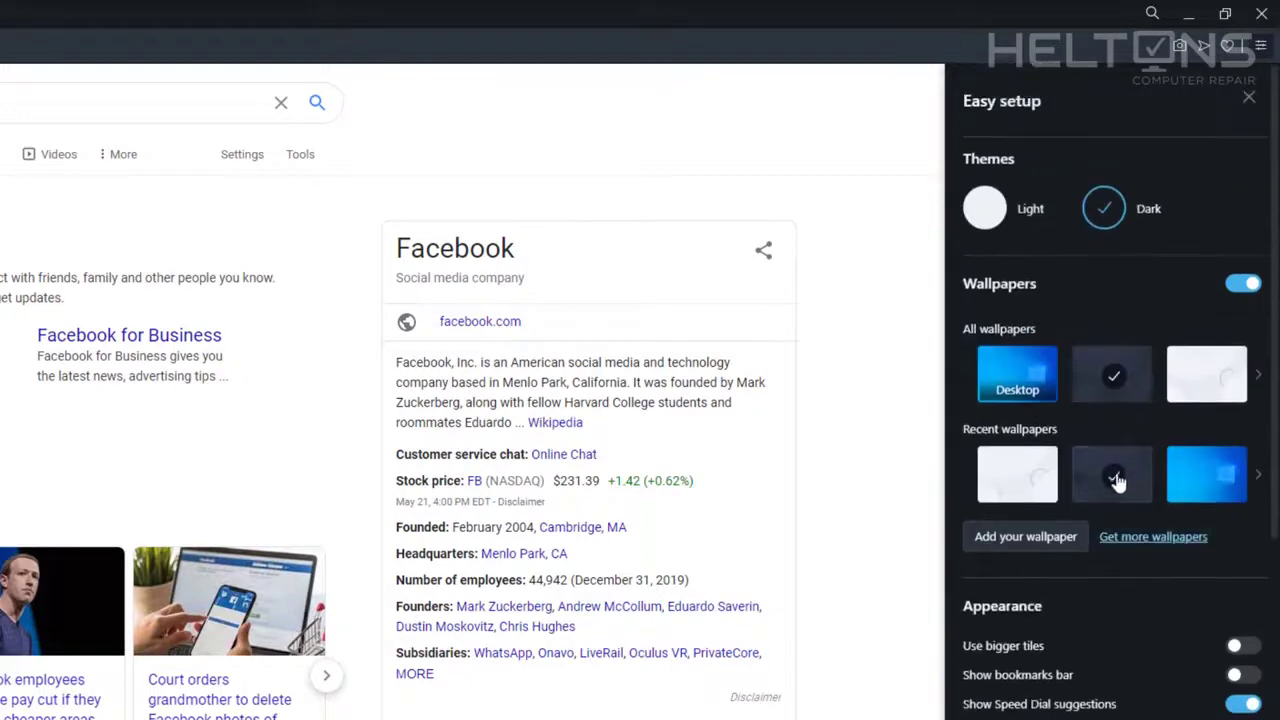
{"action": "left_click", "coordinate": [985, 210]}
{"action": "left_click", "coordinate": [900, 268]}
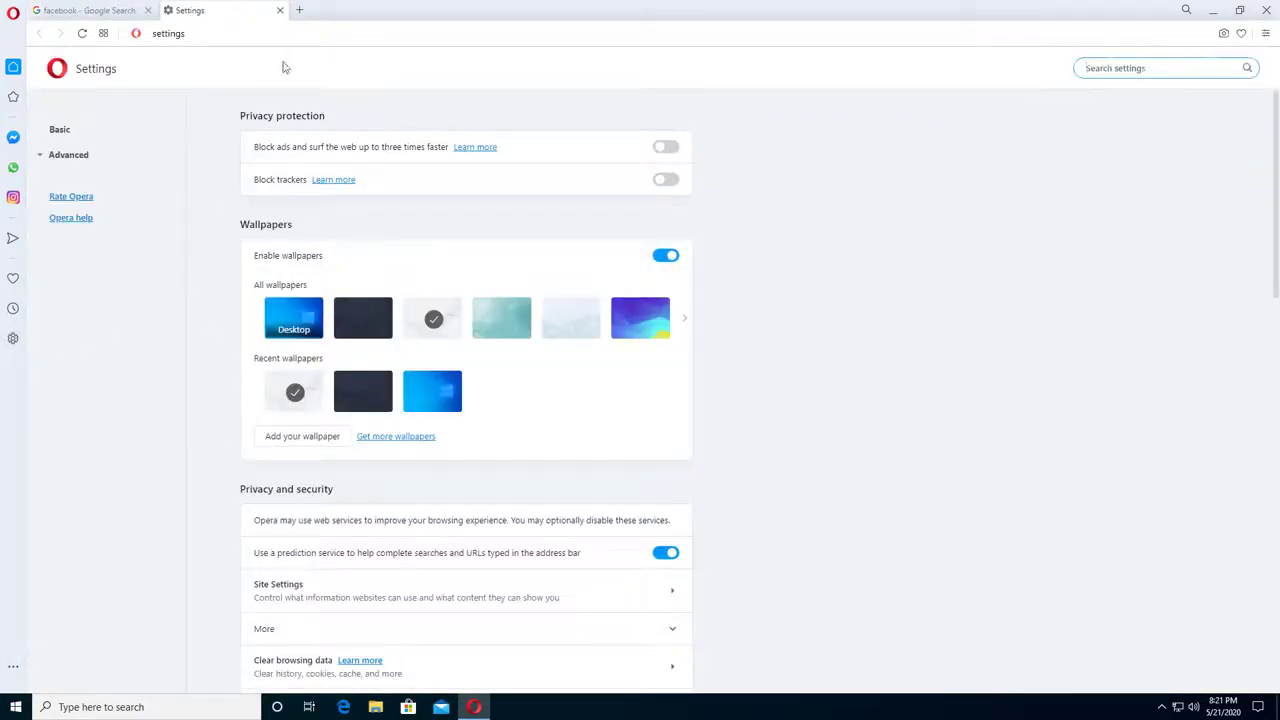
Close the Settings page and exit Opera.
{"action": "left_click", "coordinate": [280, 10]}
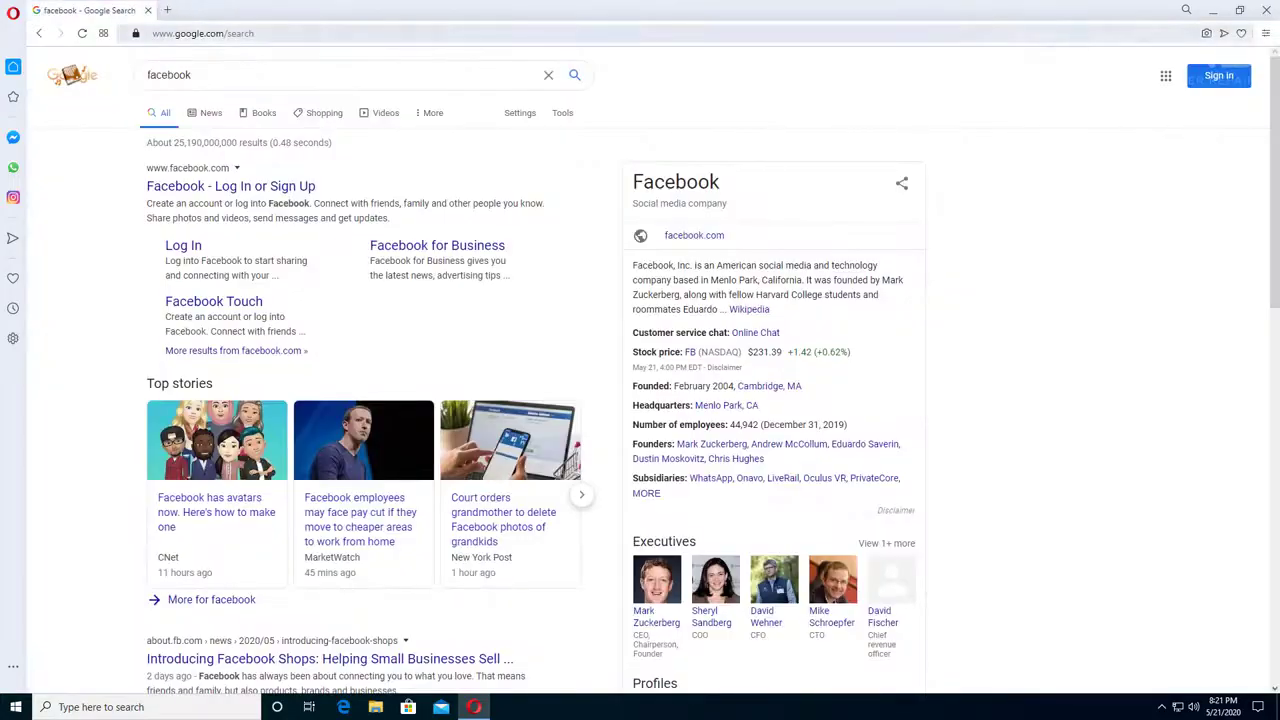
{"action": "left_click", "coordinate": [1266, 10]}
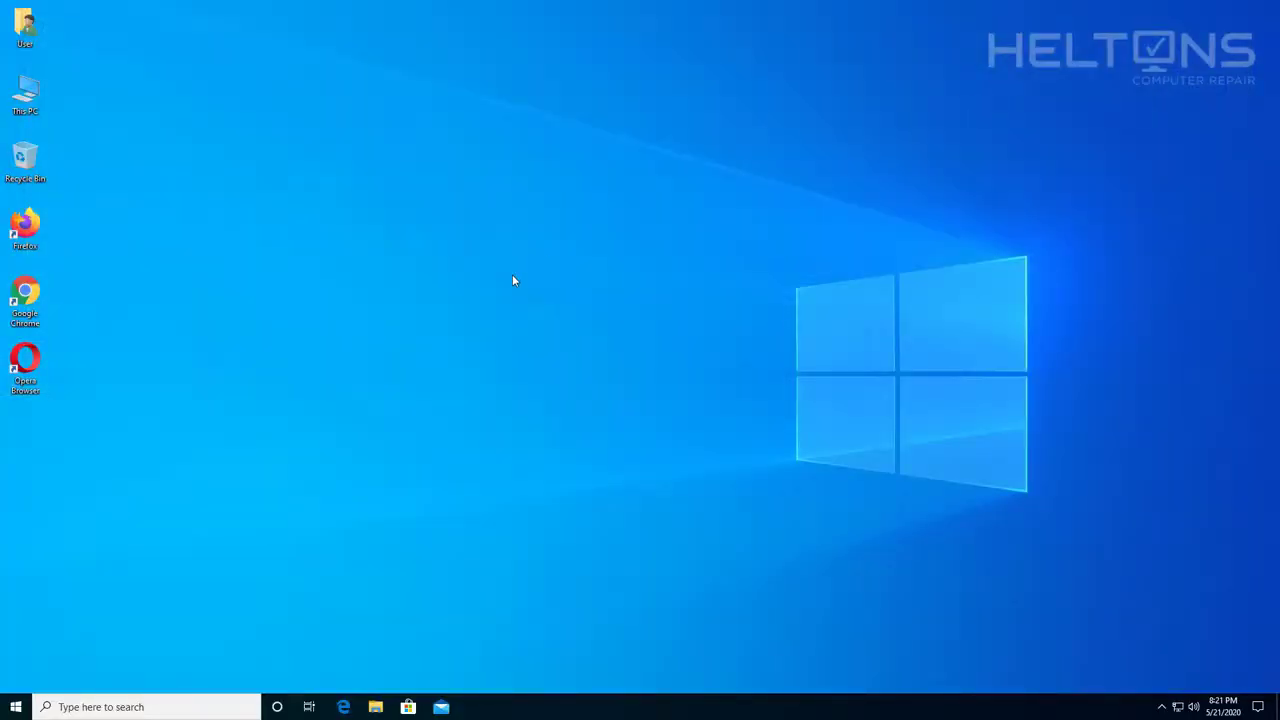